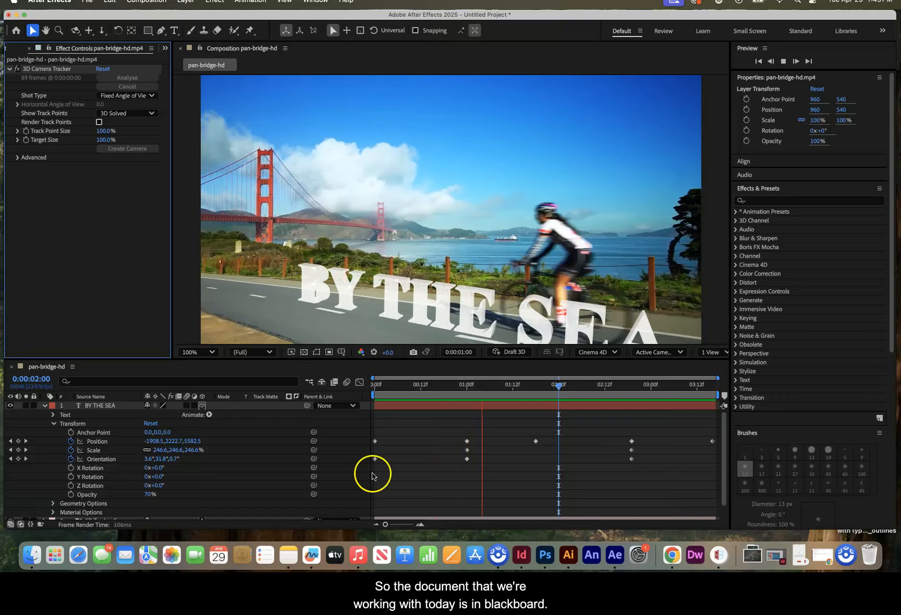
- Switch to Chrome and look through Module 3's Resource Files for Demonstration in the Visual Effects and Motion Graphics course on Blackboard
left_click(672, 555)
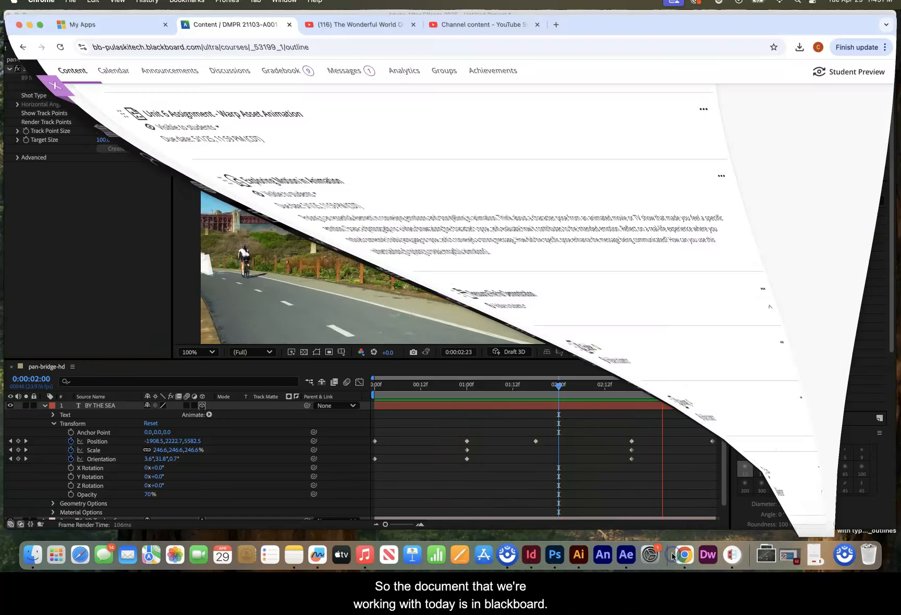
left_click(21, 85)
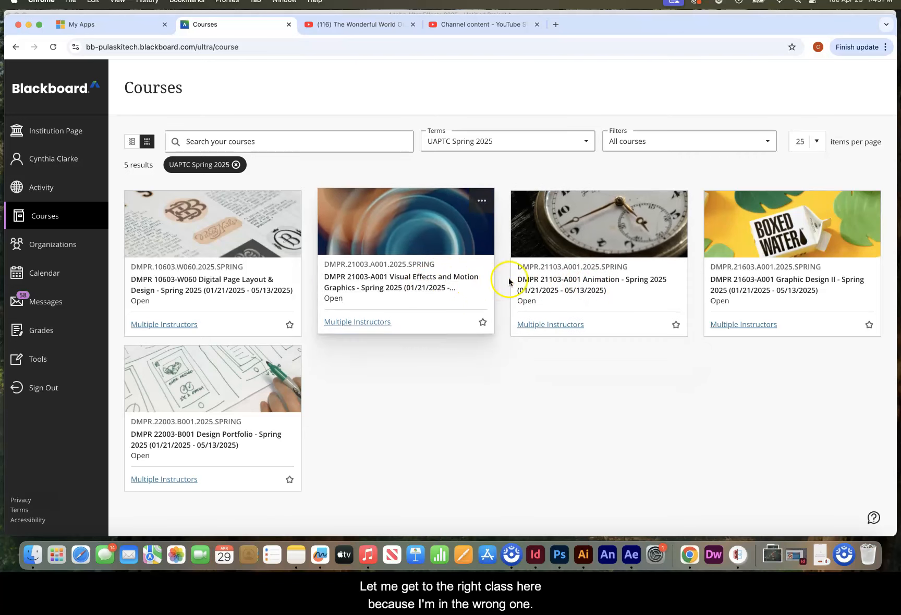
left_click(421, 285)
scroll(298, 418, "down", 10)
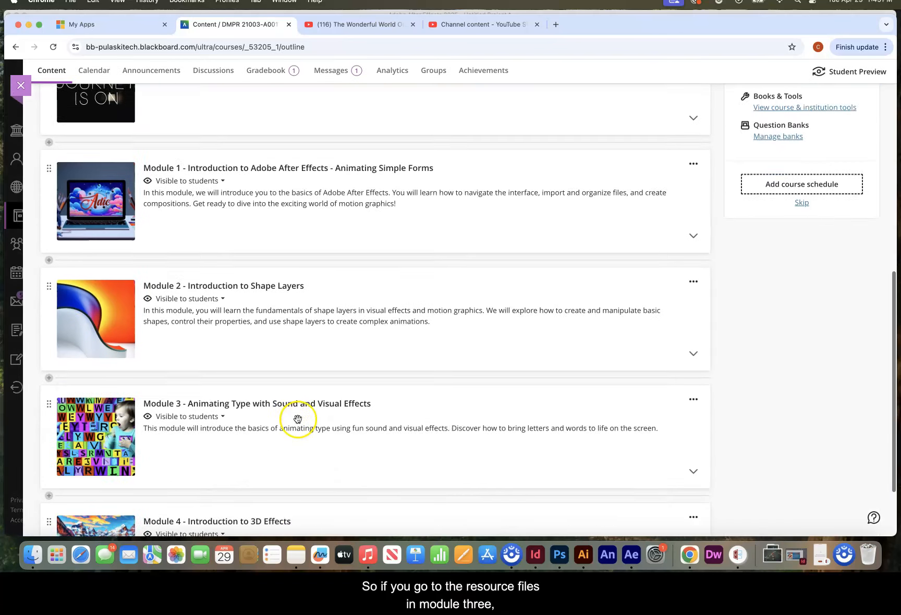
left_click(312, 322)
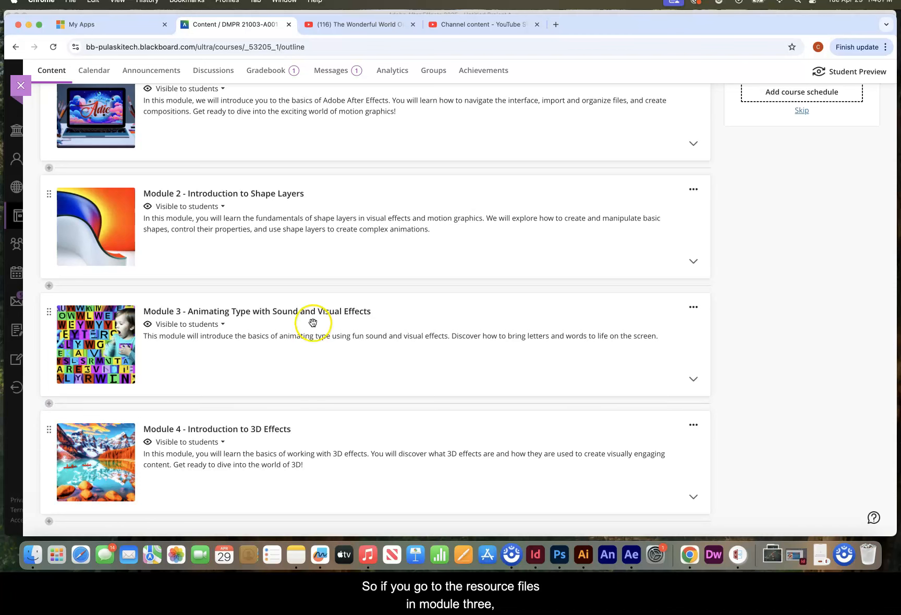
scroll(312, 323, "down", 6)
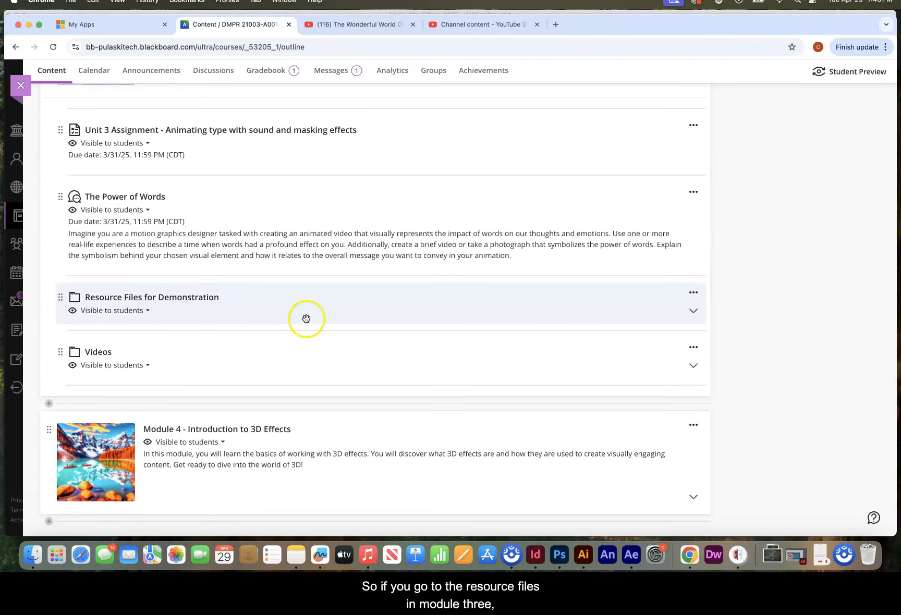
left_click(196, 298)
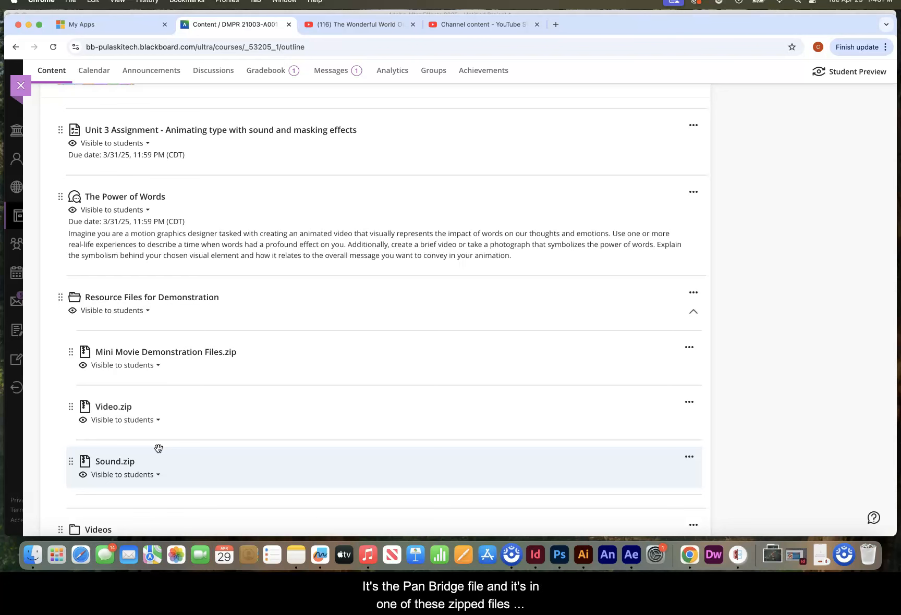
left_click(118, 400)
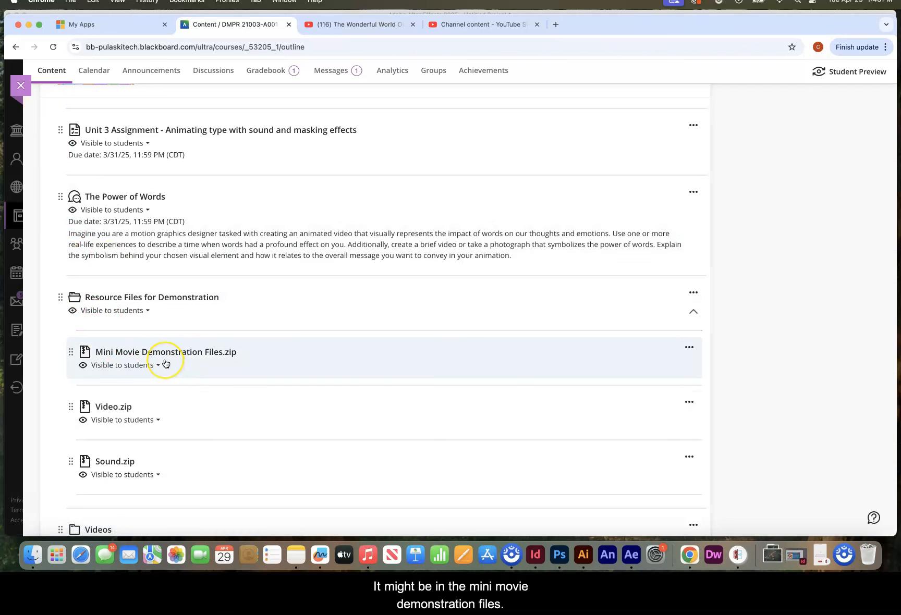
left_click(21, 85)
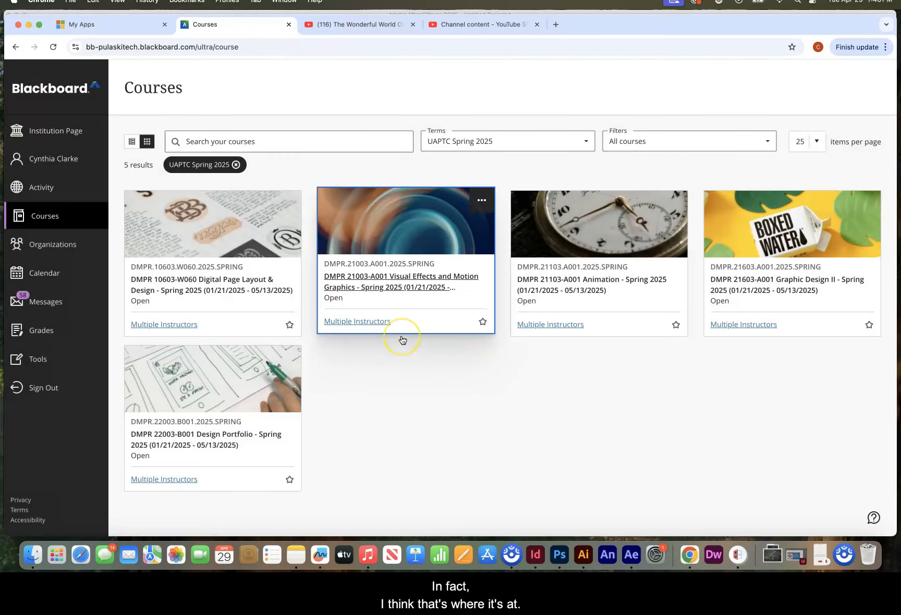
- Switch to After Effects and close the current project without saving the changes
left_click(631, 556)
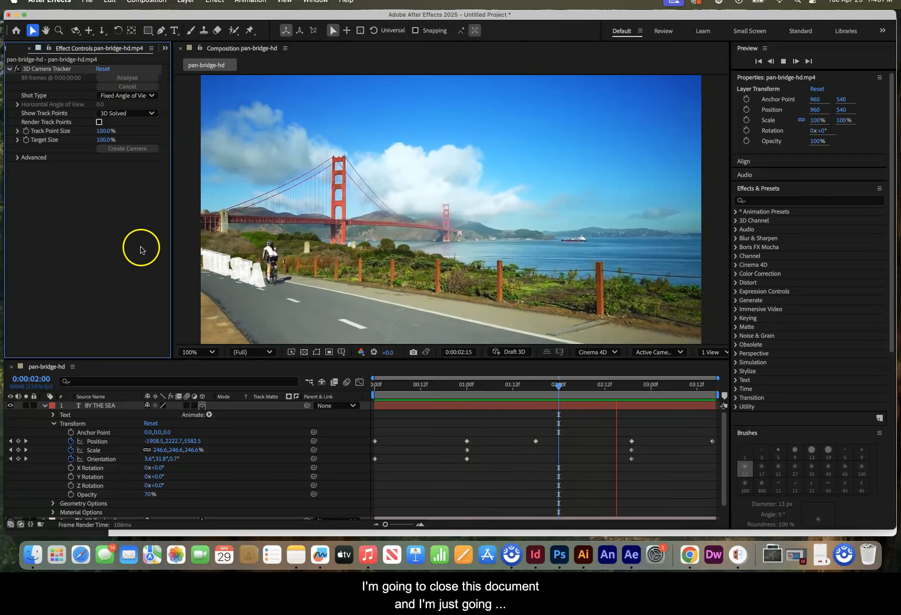
left_click(177, 242)
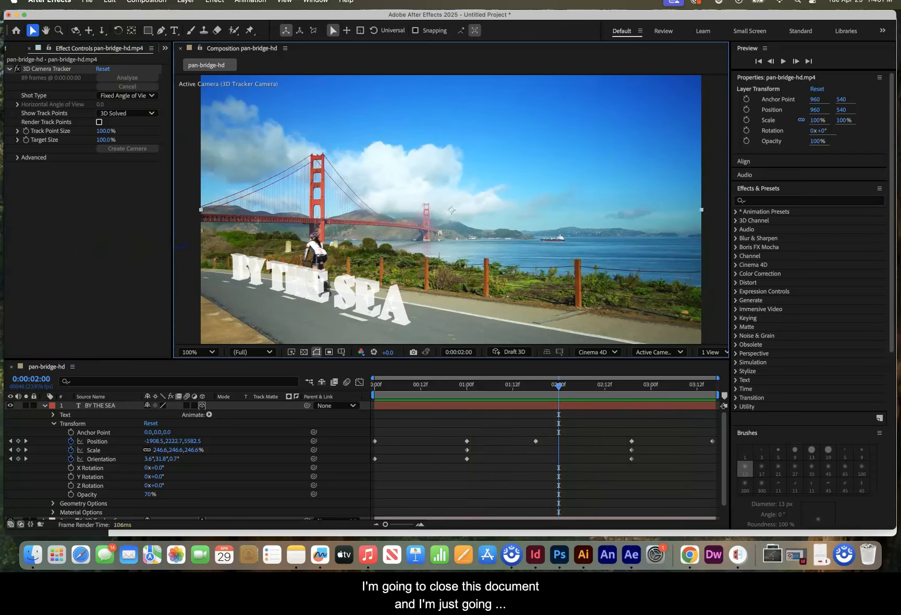
left_click(87, 1)
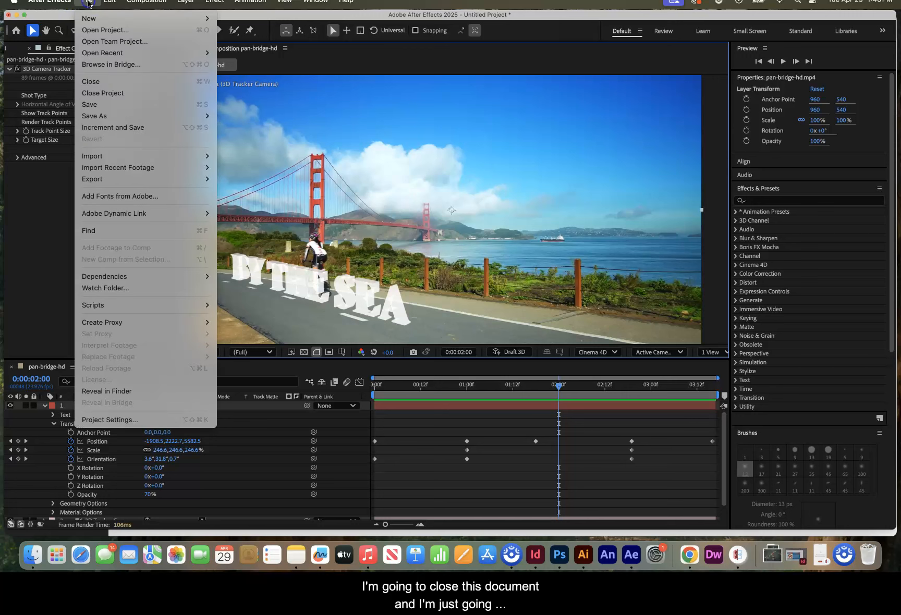
left_click(96, 94)
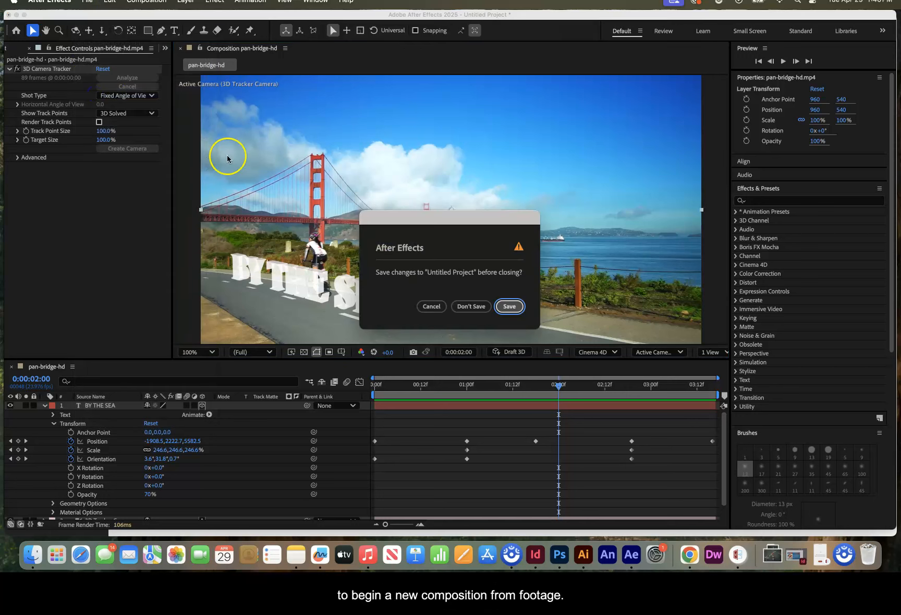
left_click(469, 308)
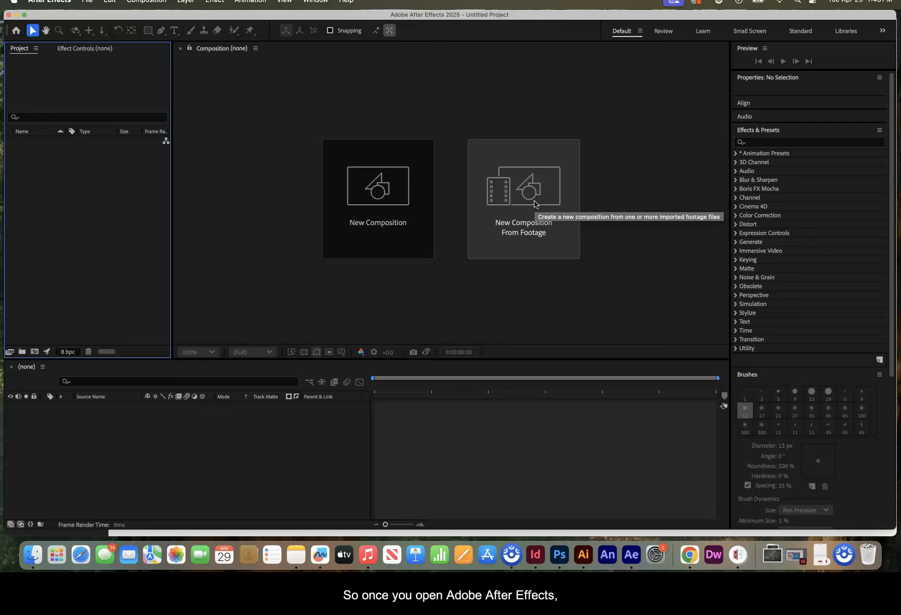
- Create a new composition from the footage pan-bridge-hd.mp4 in the Mini Movie Demonstration Files folder and play a preview
left_click(519, 206)
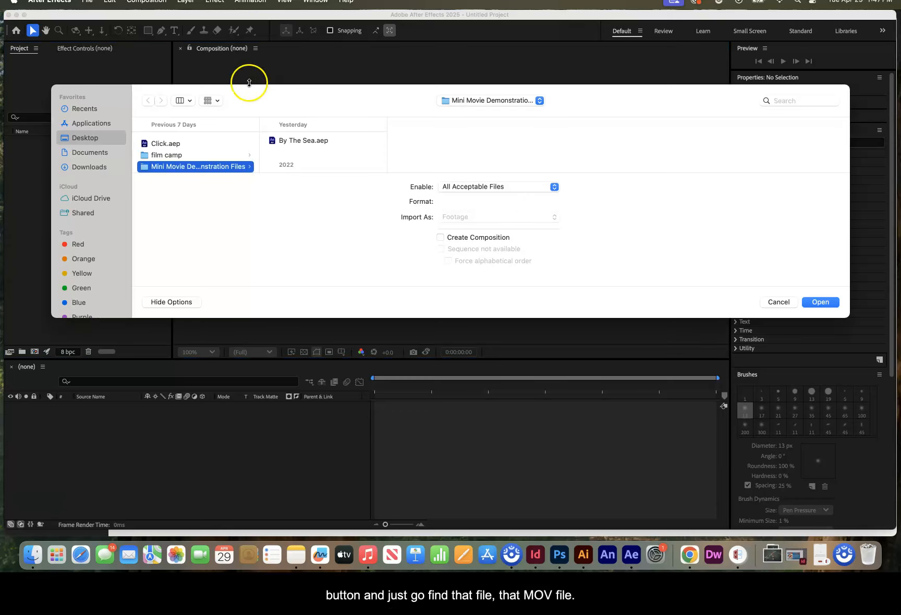
scroll(311, 154, "down", 5)
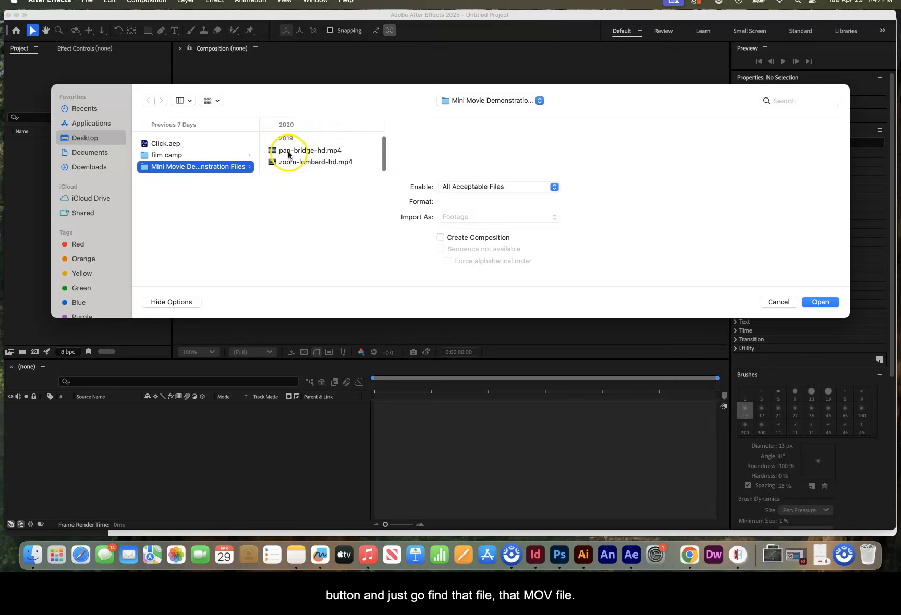
left_click(314, 151)
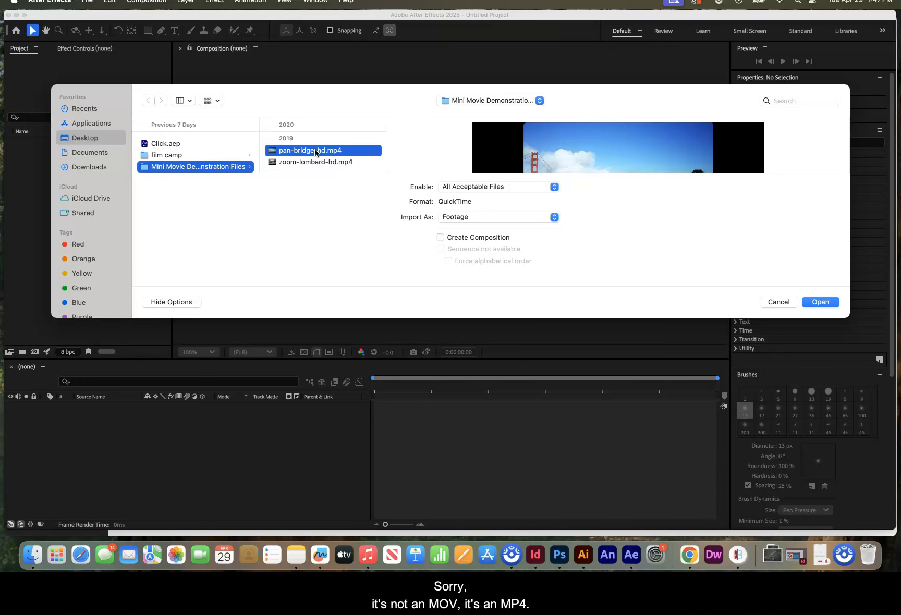
left_click(820, 302)
key("space")
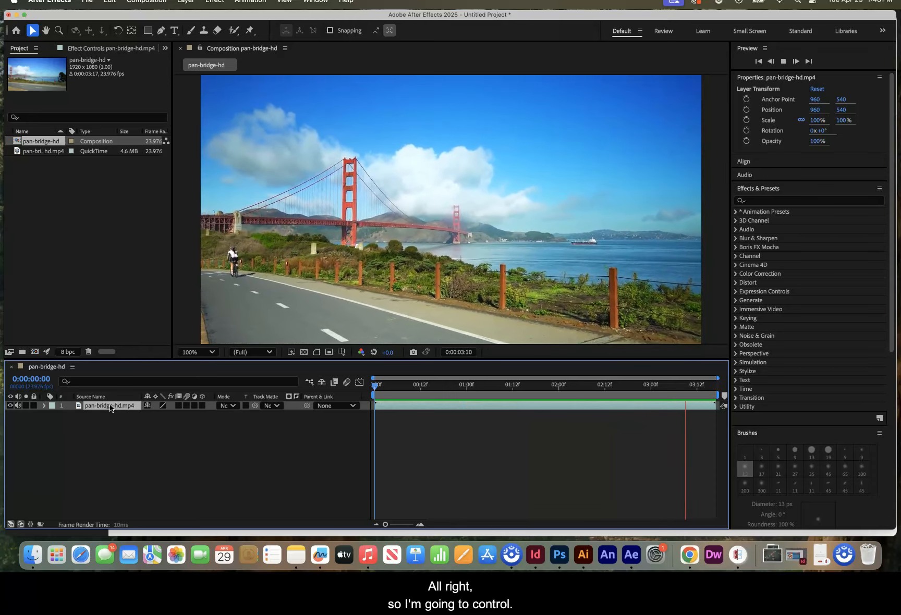
- Run Track Camera on the pan-bridge-hd.mp4 layer
left_click(111, 408)
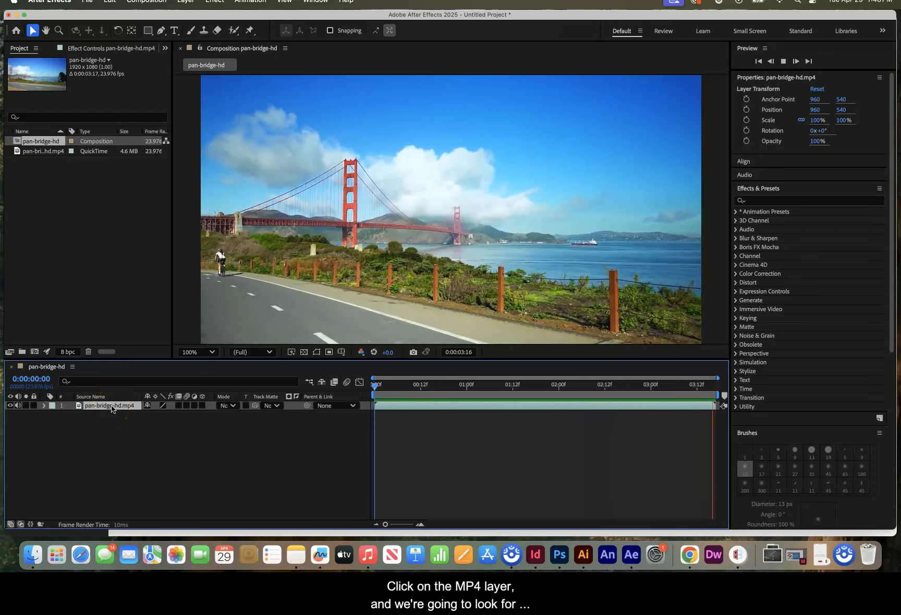
right_click(111, 409)
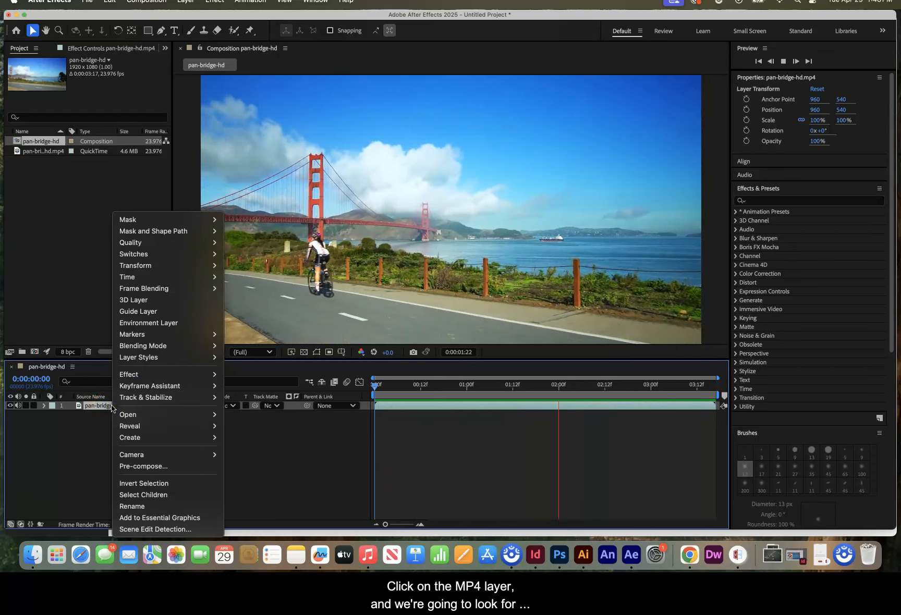
left_click(150, 398)
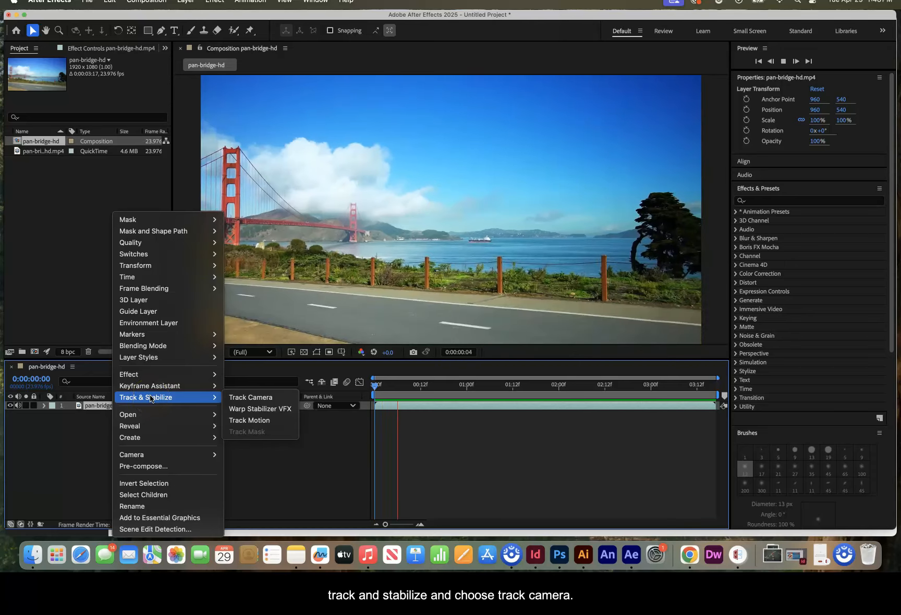
left_click(238, 398)
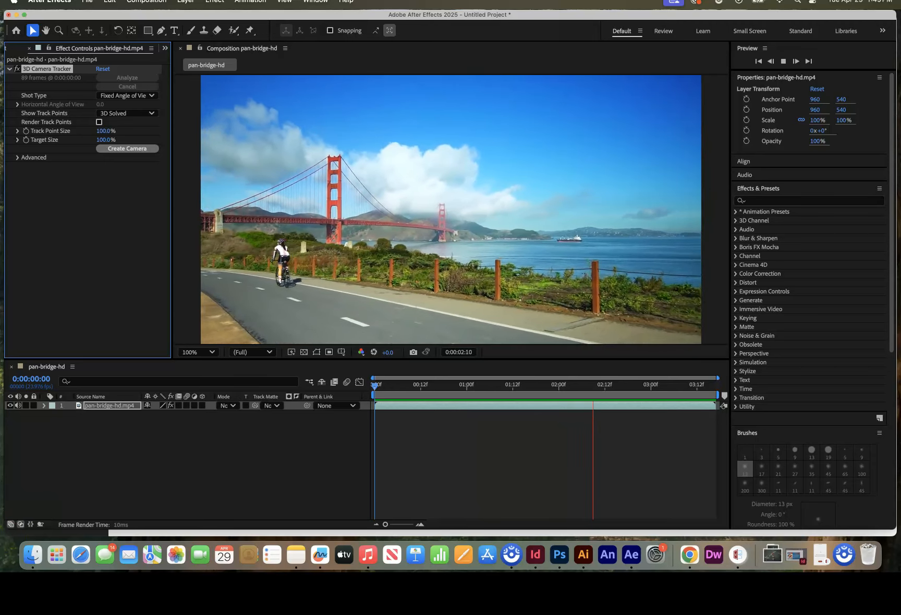
- Expand the video layer's effects down to the 3D Camera Tracker settings and select that effect to show its track points
left_click(74, 409)
left_click(44, 406)
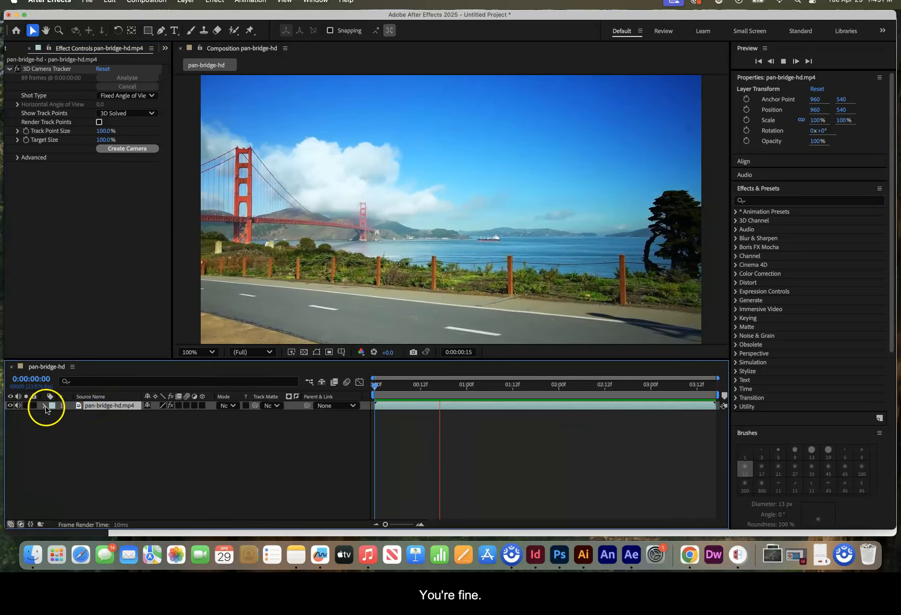
left_click(56, 420)
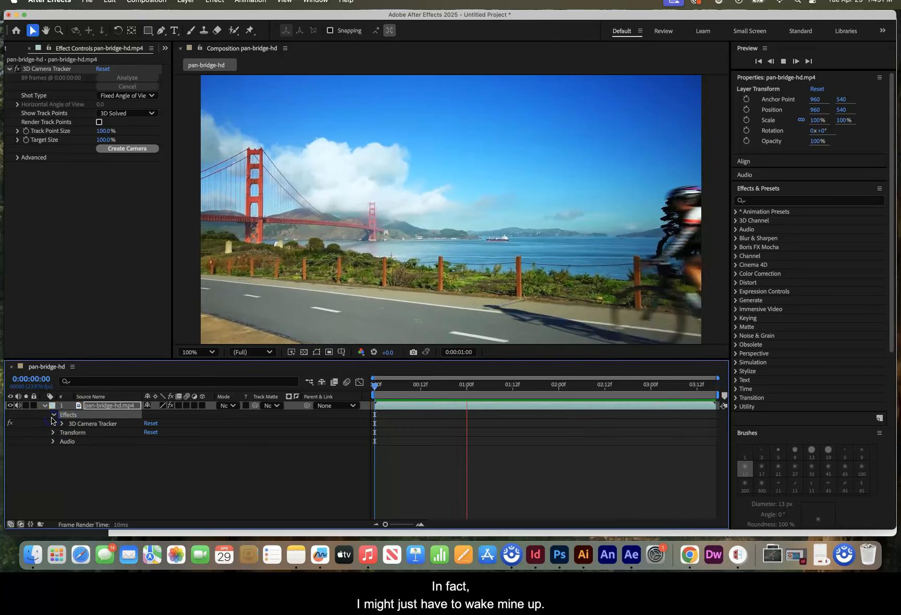
left_click(53, 414)
left_click(78, 424)
left_click(62, 424)
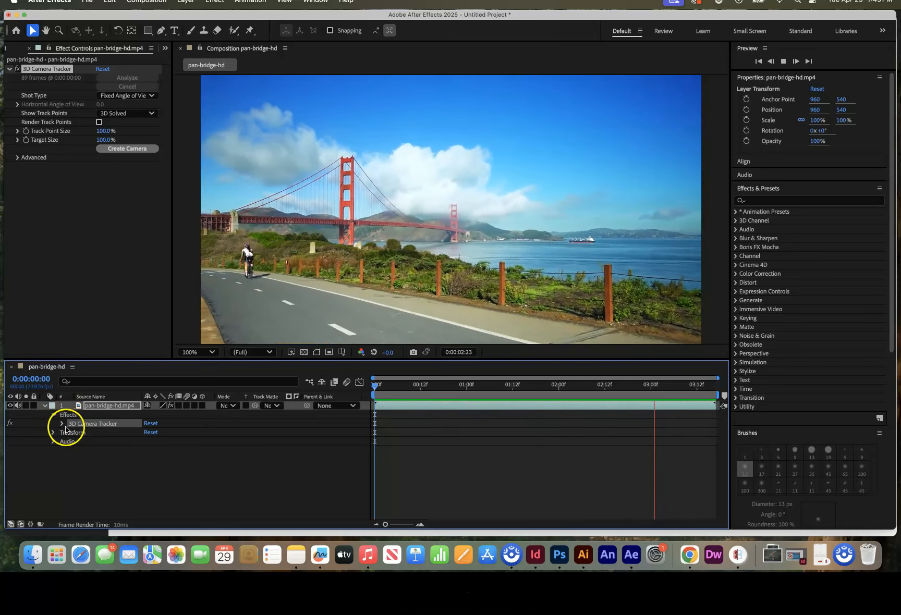
left_click(92, 427)
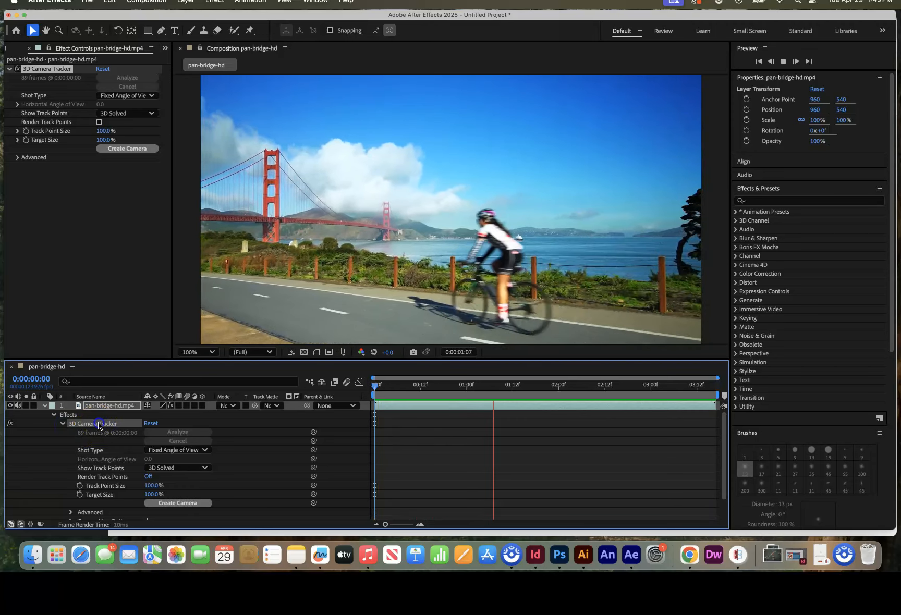
- Stop the preview and return the current time to 0:00:00:00
key("space")
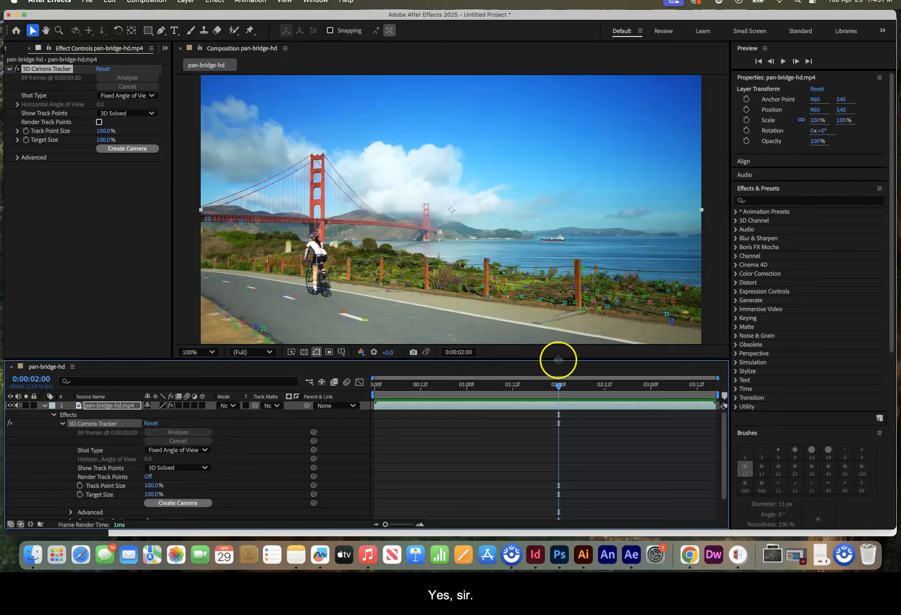
left_click_drag(561, 390, 374, 389)
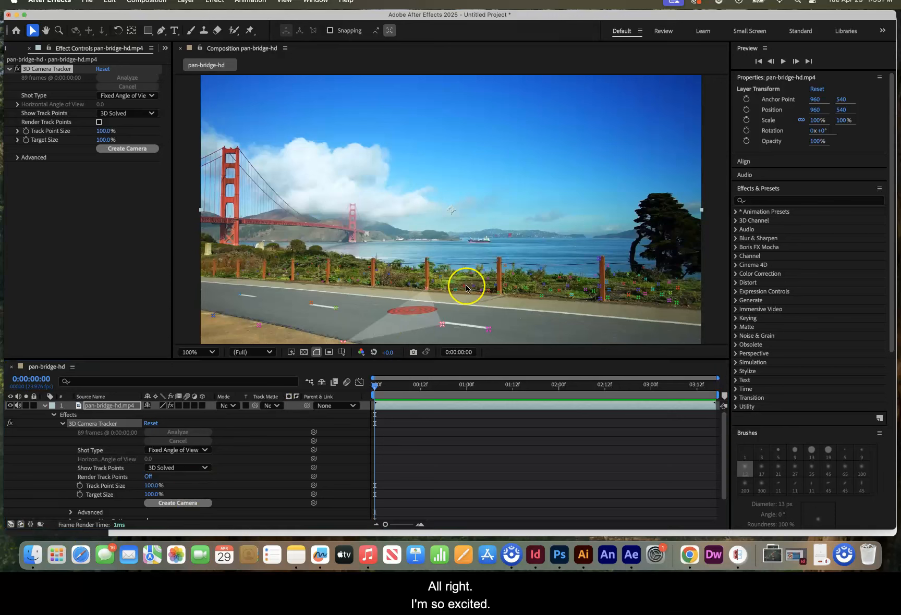
left_click(374, 386)
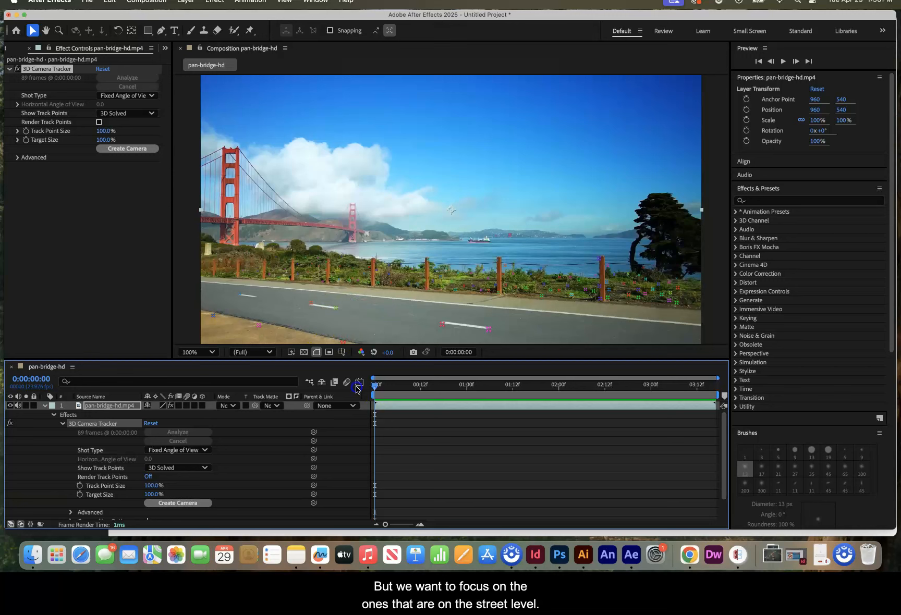
- Select four street-level track points spread across the road and create text and a camera from the resulting target
left_click(343, 345)
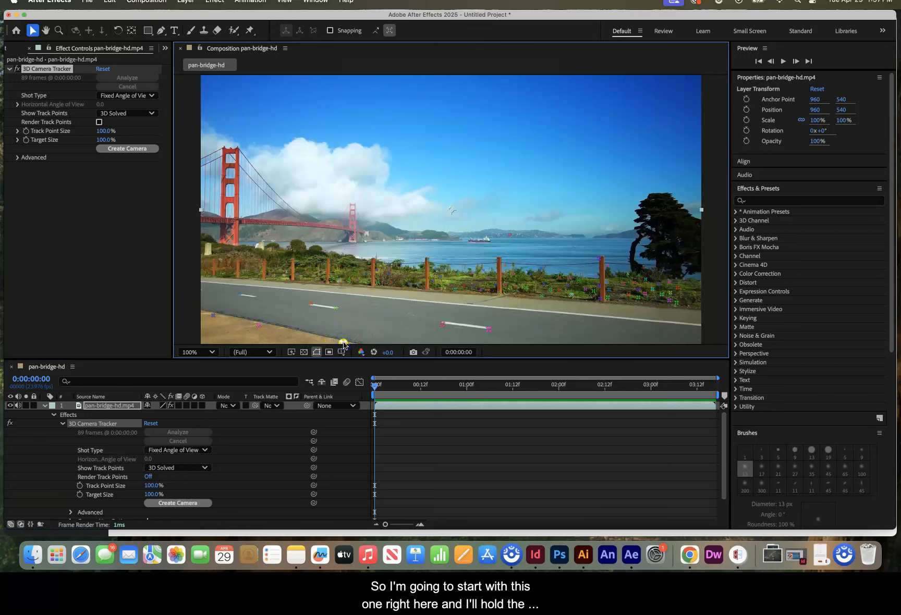
left_click(488, 329, "shift")
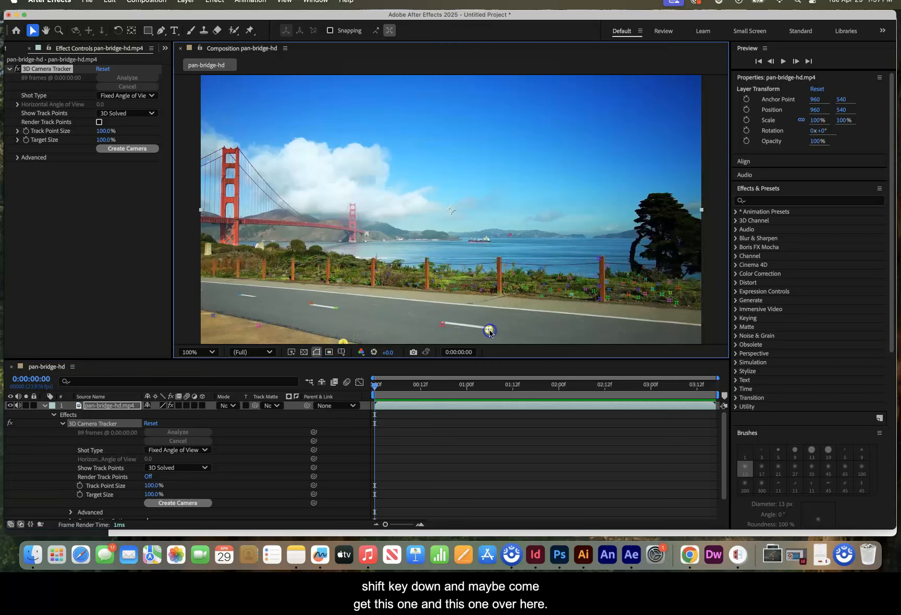
left_click(673, 306, "shift")
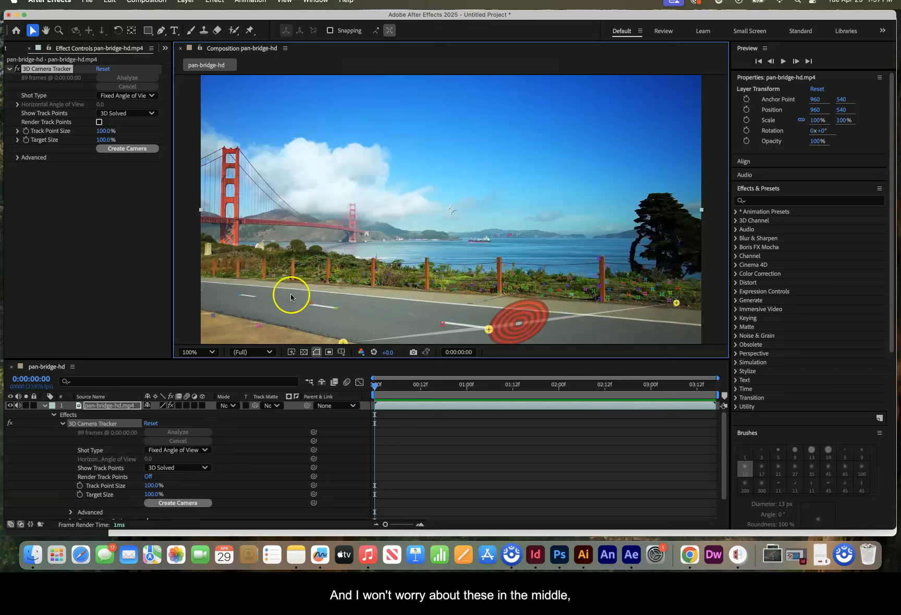
left_click(240, 296, "shift")
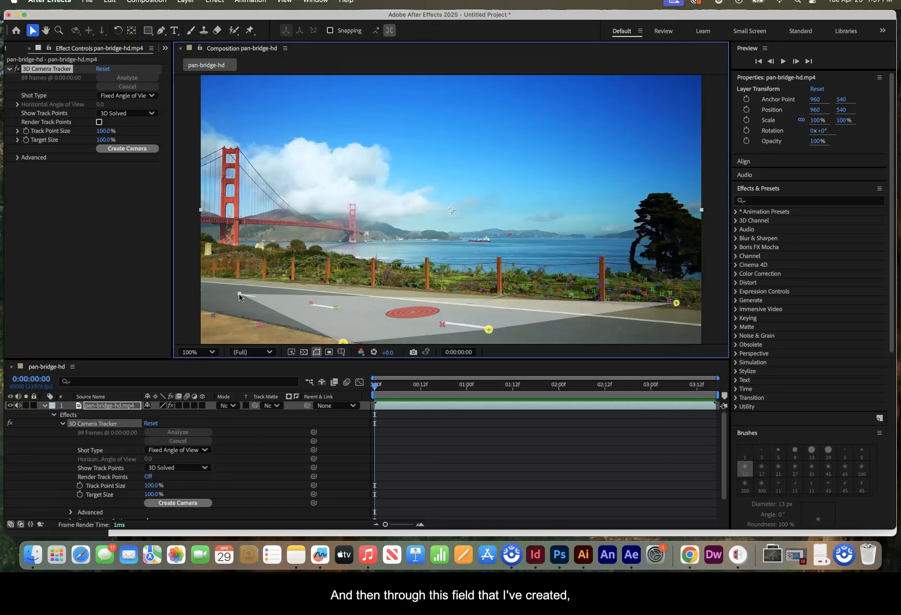
right_click(413, 312)
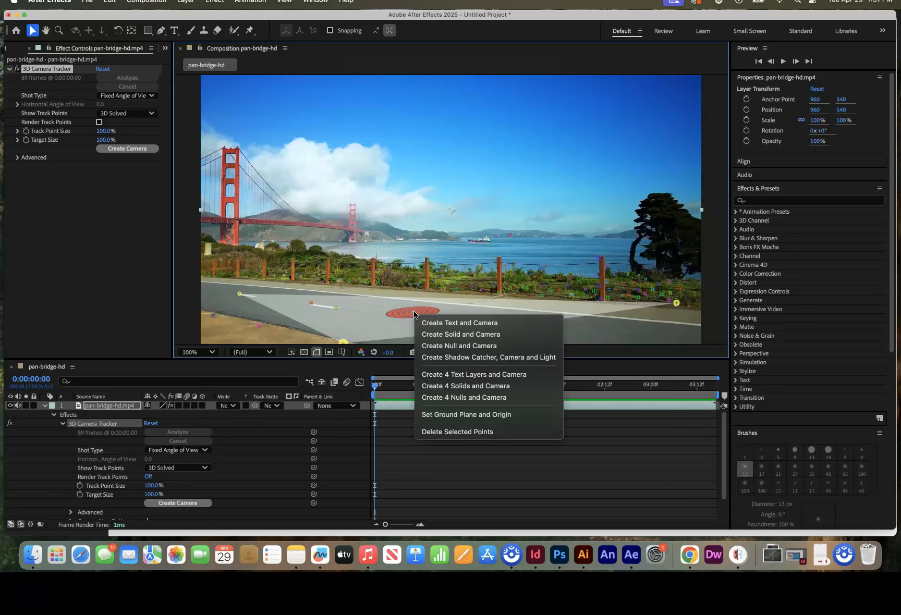
left_click(443, 327)
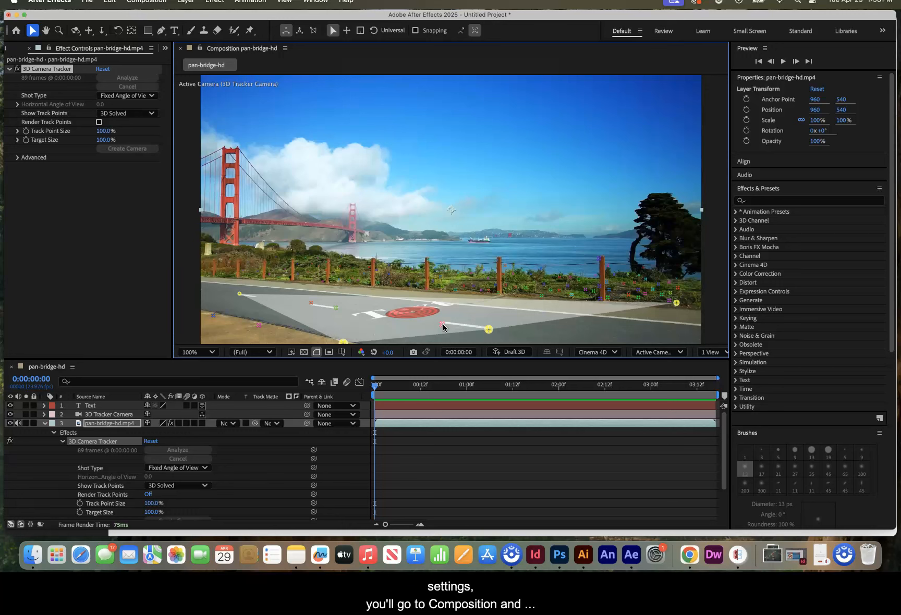
- Check the composition's 3D Renderer setting and accept it with Cinema 4D as the renderer
left_click(147, 2)
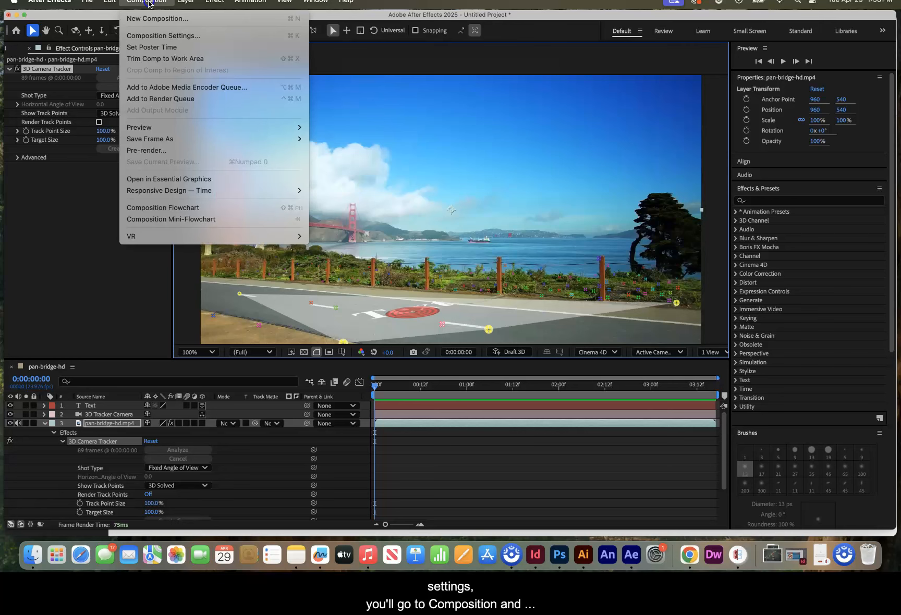
left_click(187, 36)
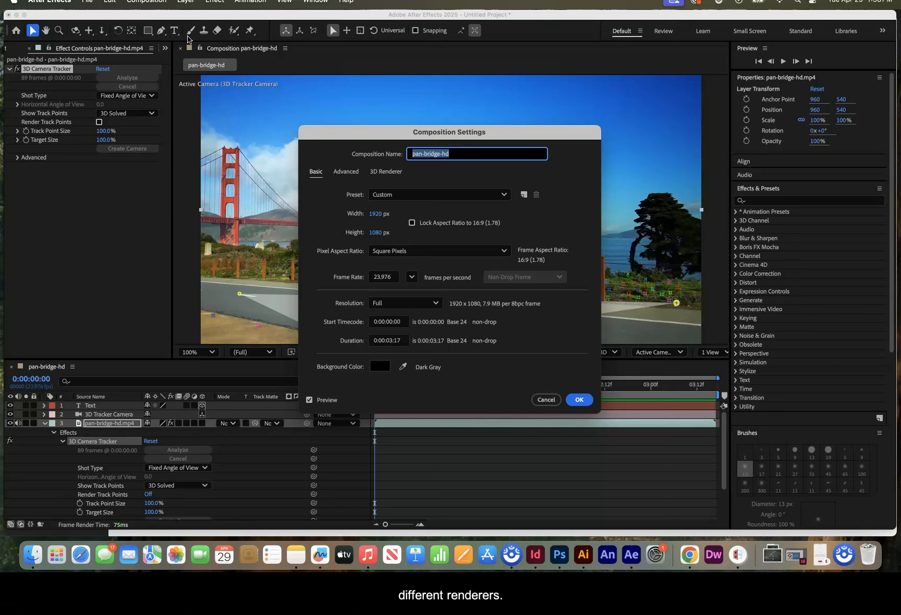
left_click(386, 173)
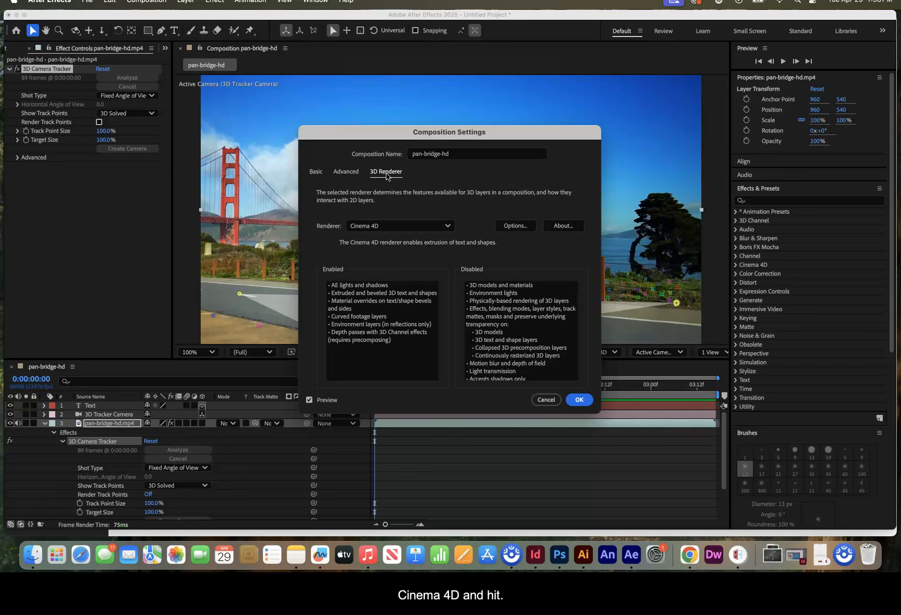
left_click(581, 400)
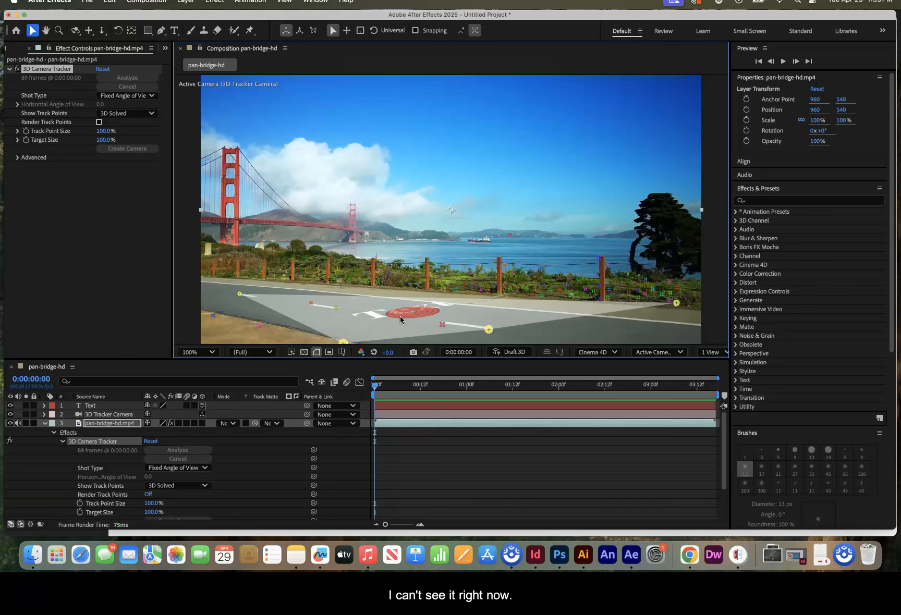
- Collapse the video layer's properties and rotate the text layer upright on the road, to an orientation of about 357.5°, 18.4°, 3.6°
left_click(45, 424)
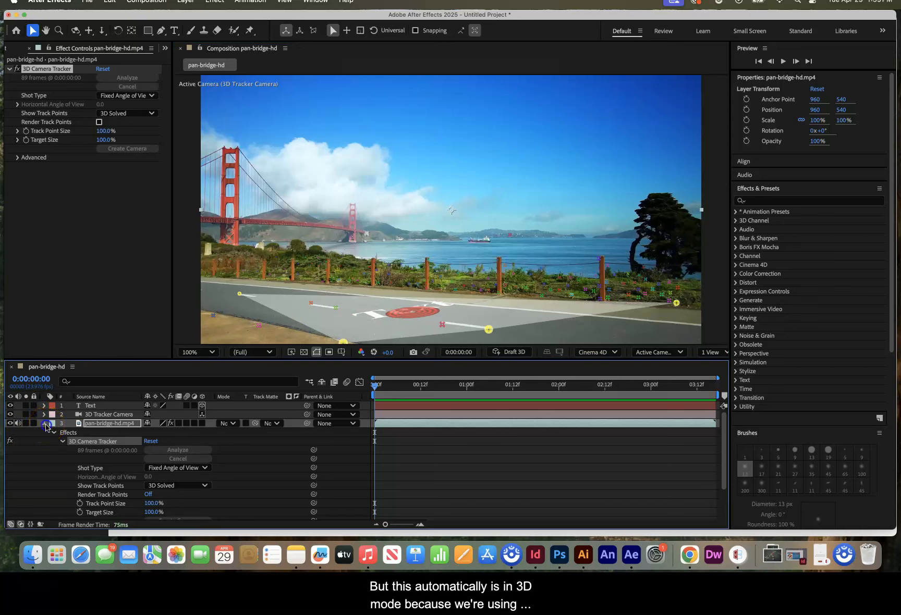
left_click(92, 408)
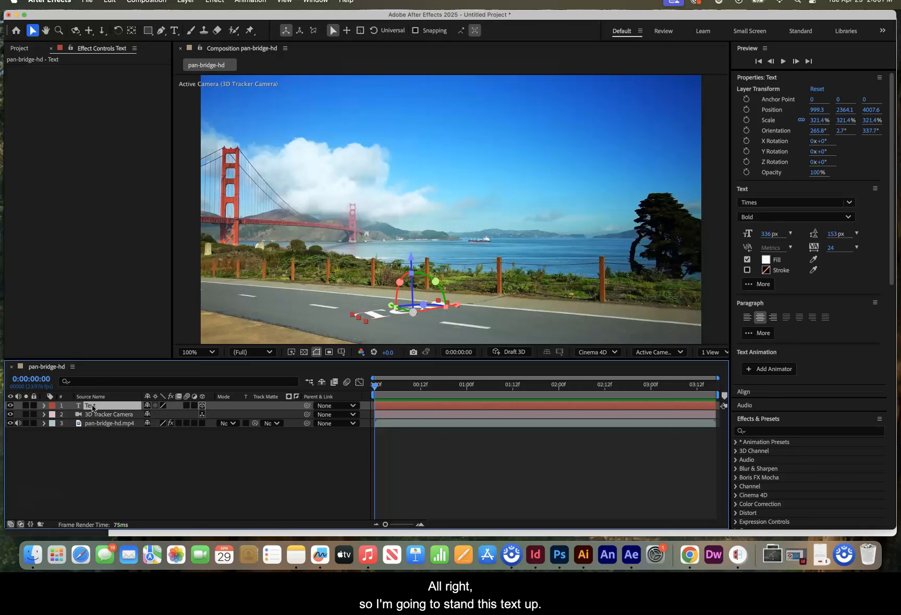
left_click_drag(435, 282, 437, 311)
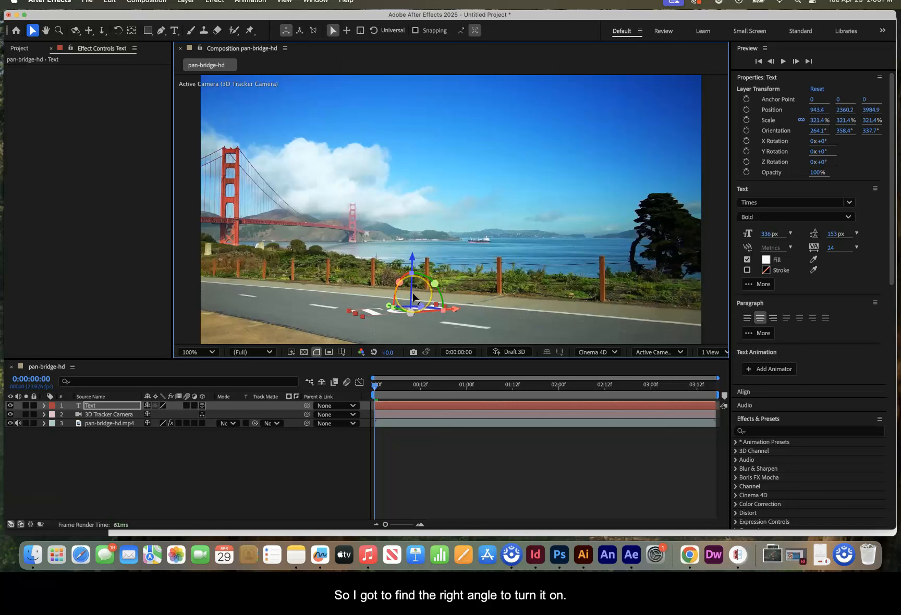
left_click_drag(433, 308, 449, 311)
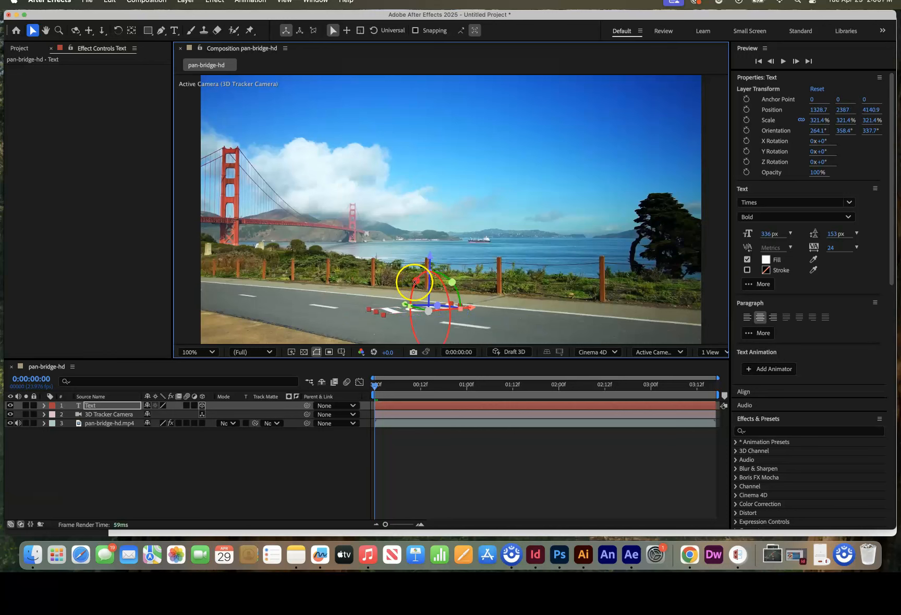
left_click_drag(436, 274, 418, 338)
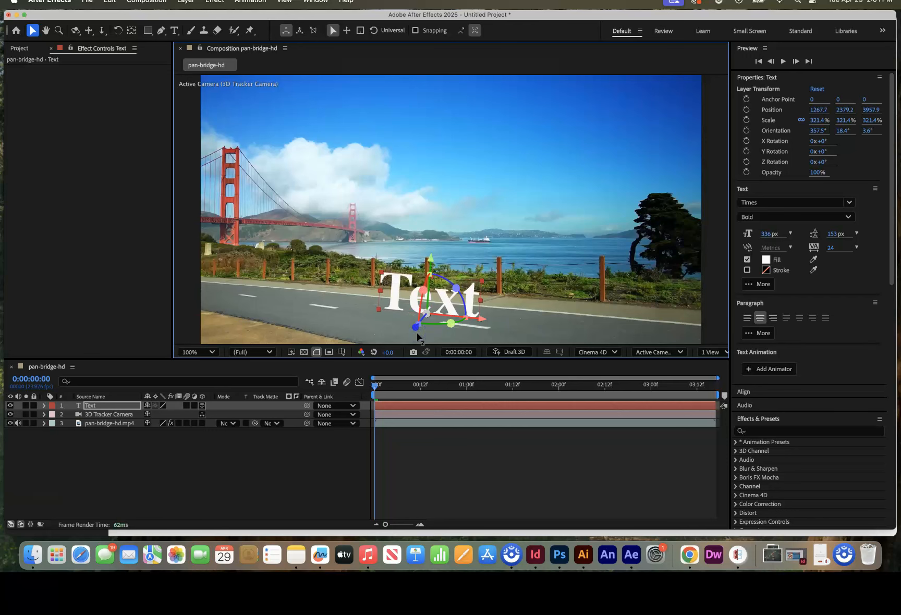
- Bring the standing text forward to about 1135, 2362, 3560 and fine-tune its orientation to about 8.9°, 19°, 1.2°
left_click_drag(465, 315, 464, 310)
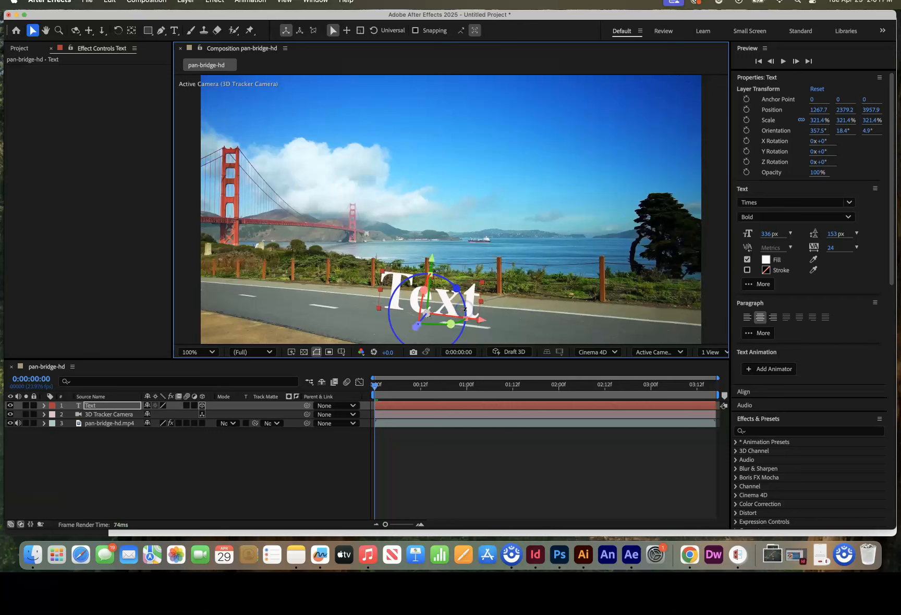
left_click_drag(419, 332, 418, 325)
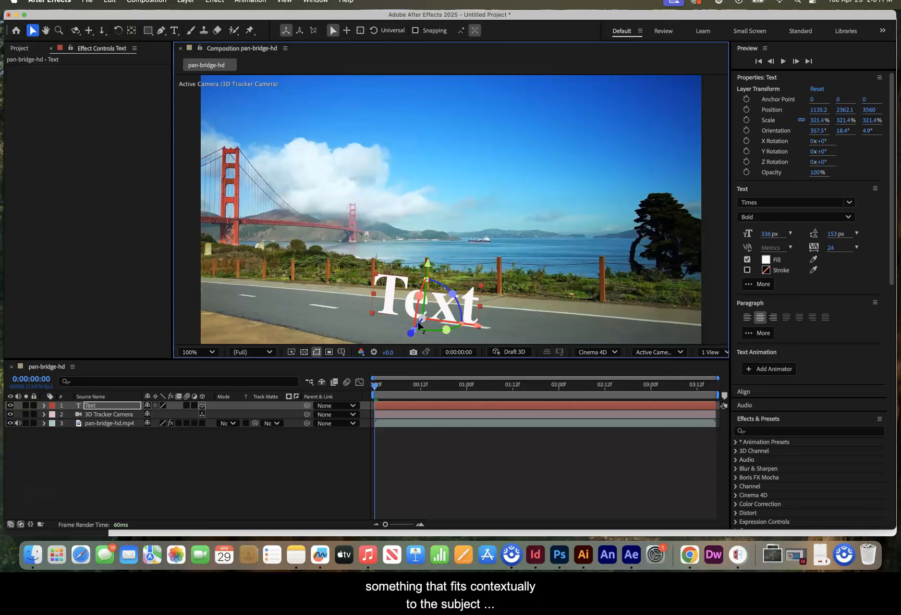
left_click_drag(423, 285, 422, 292)
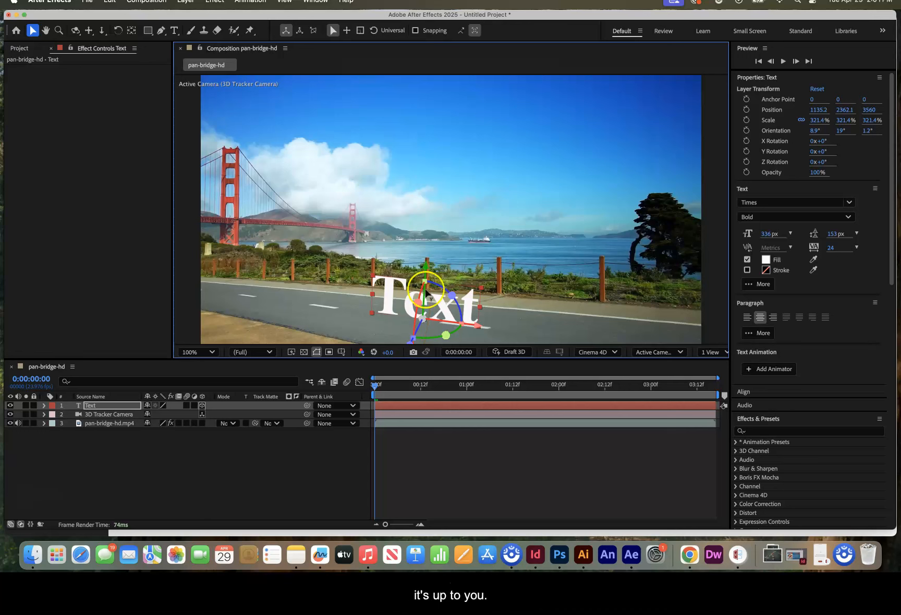
- Replace the placeholder text with "BY THE SEA" and return to the Selection tool
double_click(440, 315)
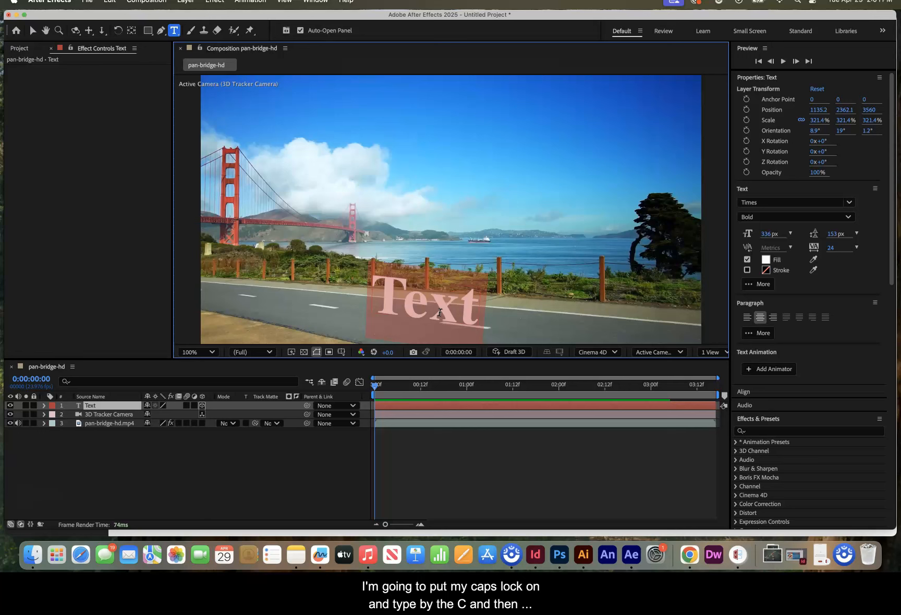
type("BY THE")
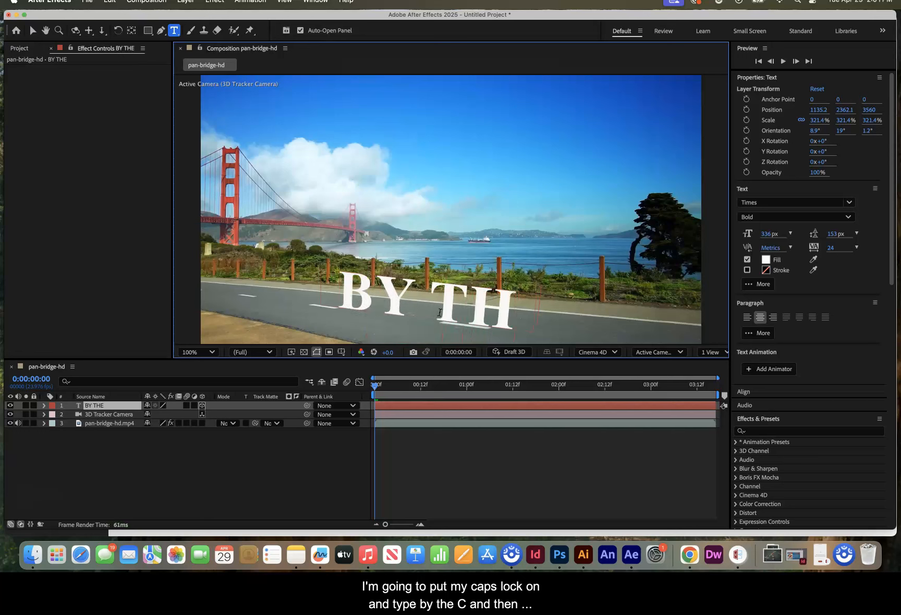
type(" SEA")
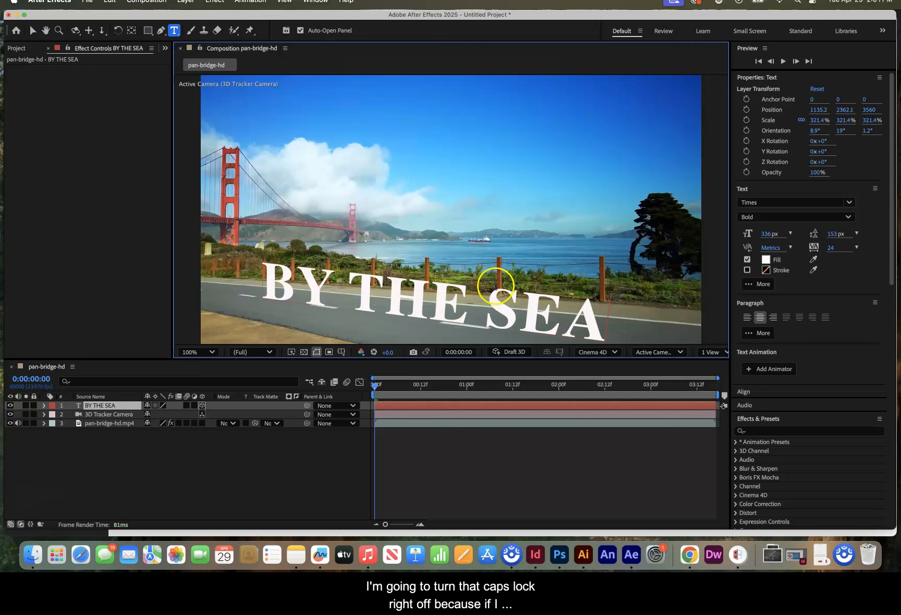
left_click(33, 31)
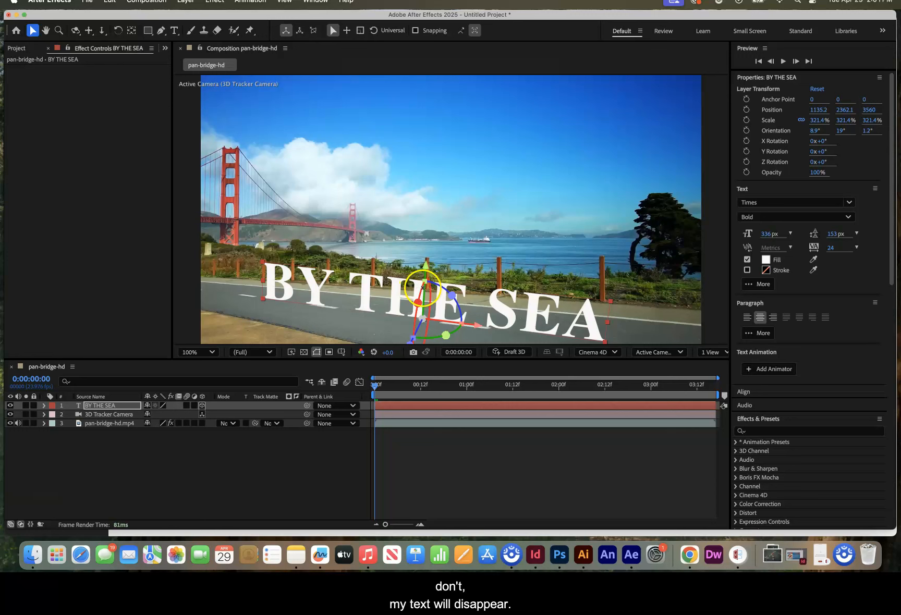
- Reposition the text to about 2132, 2453, 3130, set its font size to 347 px and adjust its orientation to about 9°, 20.8°, 1.2°
left_click_drag(459, 329, 415, 329)
left_click(375, 378)
left_click_drag(446, 322, 503, 333)
mouse_move(768, 235)
left_mouse_down()
mouse_move(798, 233)
mouse_move(773, 233)
left_mouse_up()
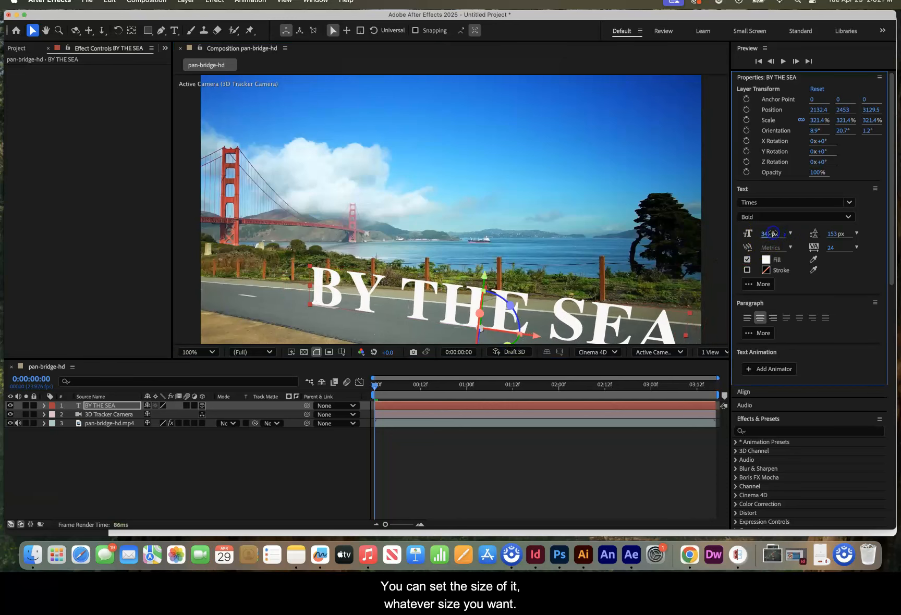
left_click(483, 299)
left_click_drag(482, 300, 481, 300)
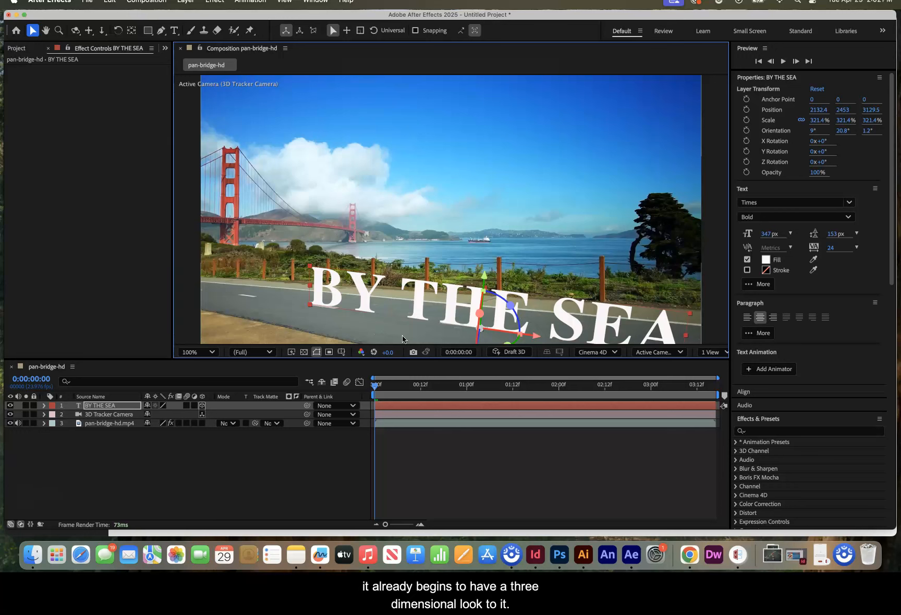
- Expand the text layer's Geometry Options and set the Extrusion Depth to 26
left_click(44, 406)
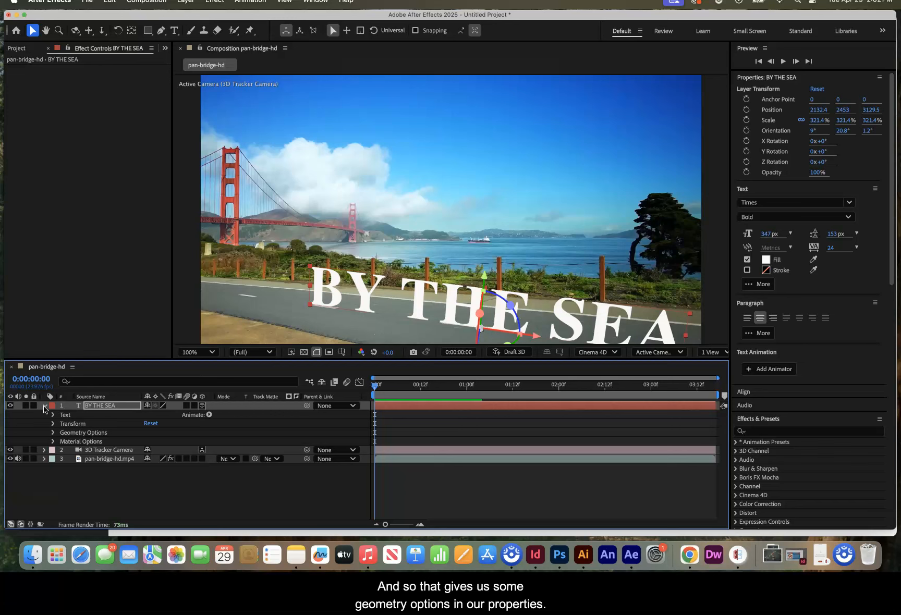
left_click(44, 406)
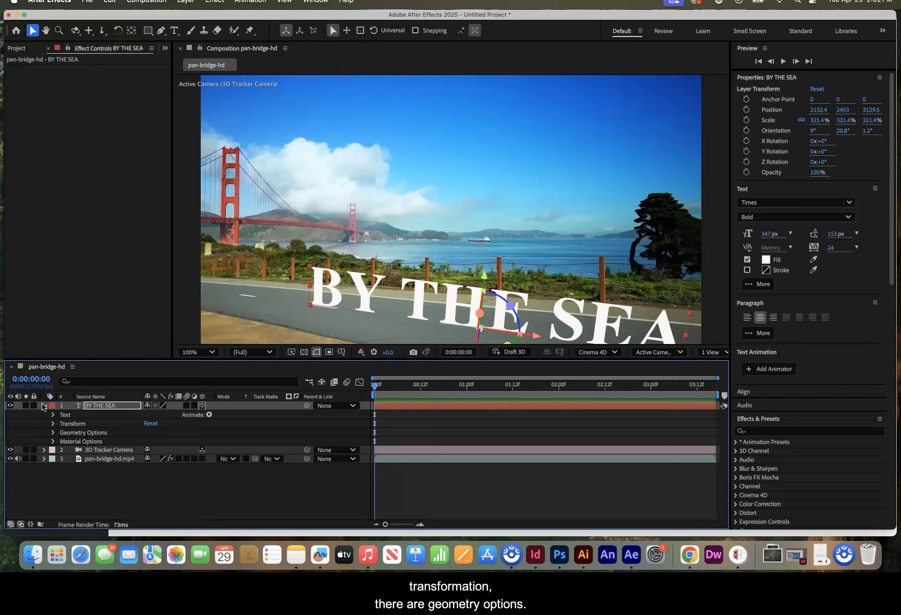
left_click(52, 433)
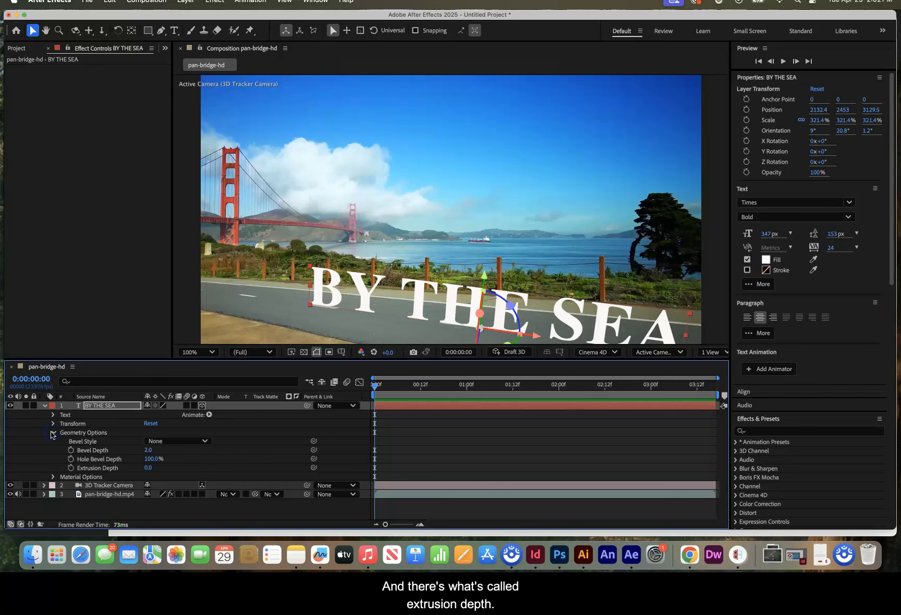
left_click_drag(144, 467, 159, 468)
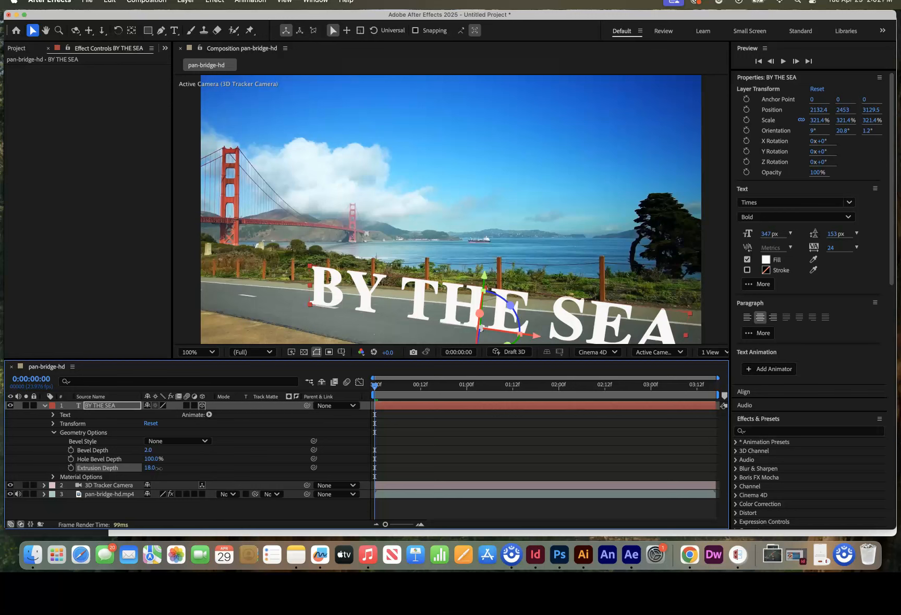
left_click_drag(159, 468, 154, 468)
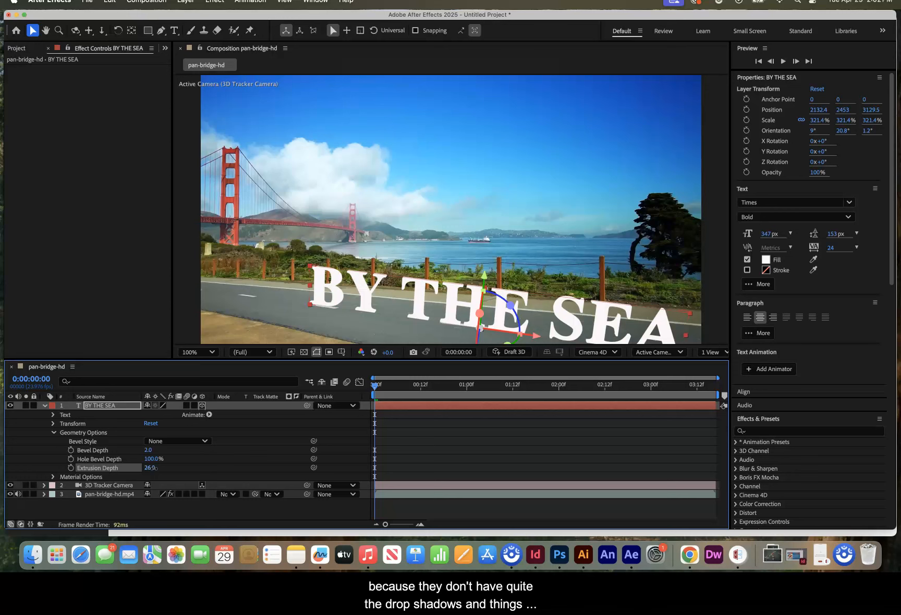
- In the text layer's Material Options, set Reflection Rolloff to 100% and Reflection Intensity to 44%
left_click(52, 477)
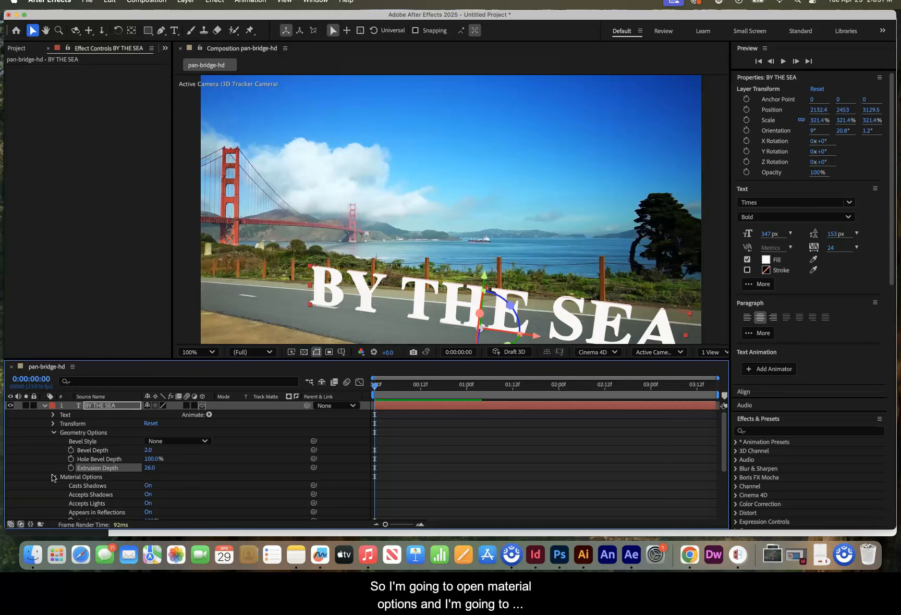
left_click(148, 348)
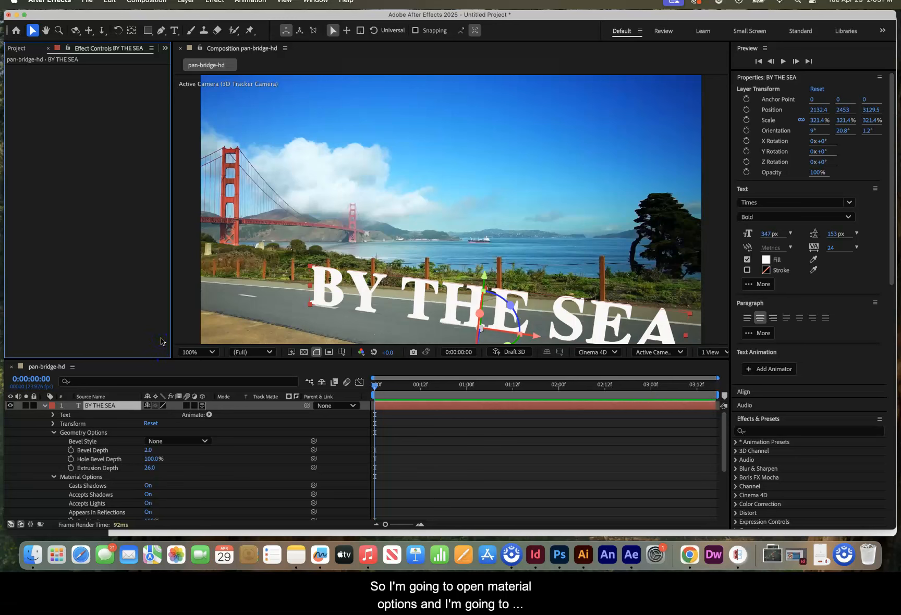
scroll(18, 432, "down", 6)
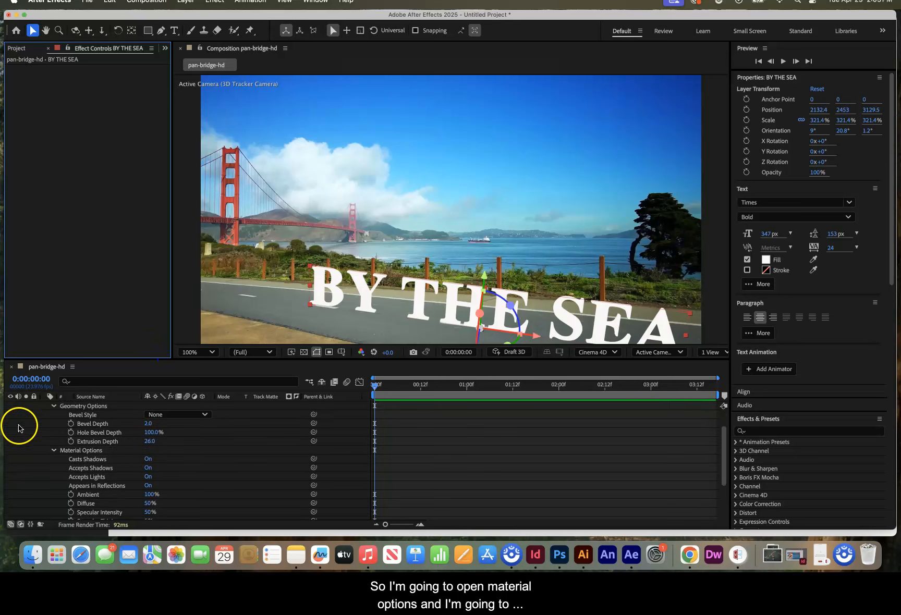
scroll(18, 432, "down", 2)
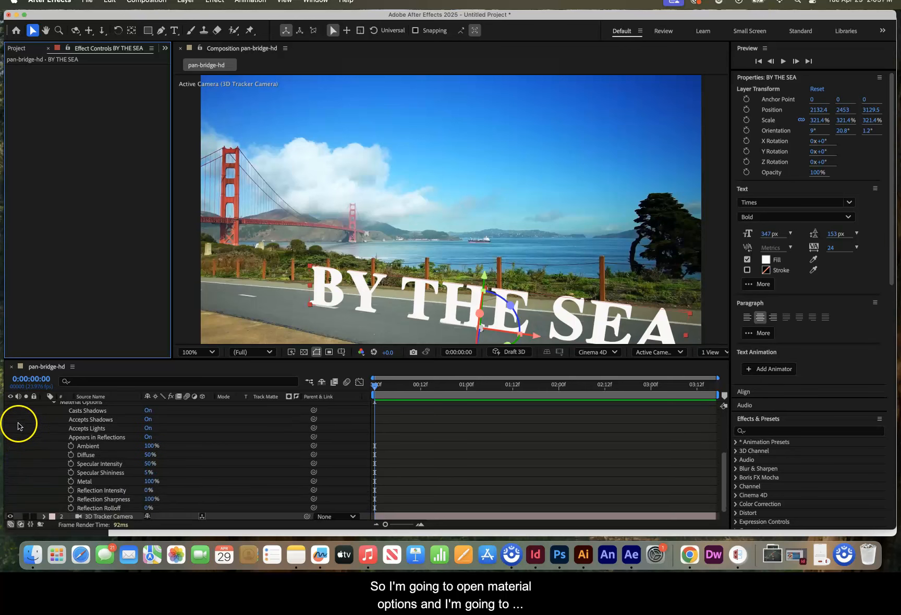
scroll(18, 425, "down", 1)
left_click_drag(148, 498, 198, 495)
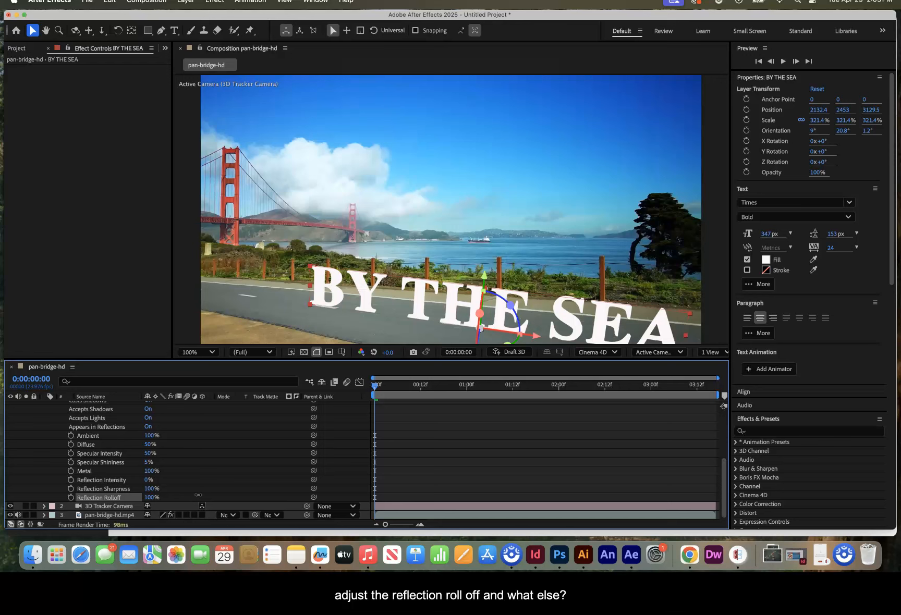
left_click_drag(146, 479, 176, 486)
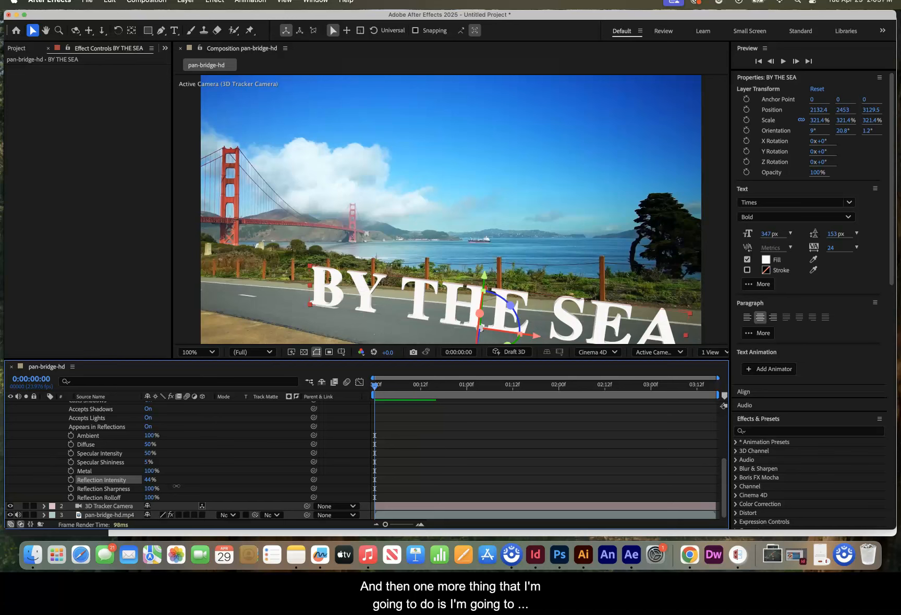
- Lower the text layer's opacity to 69%
left_click(810, 172)
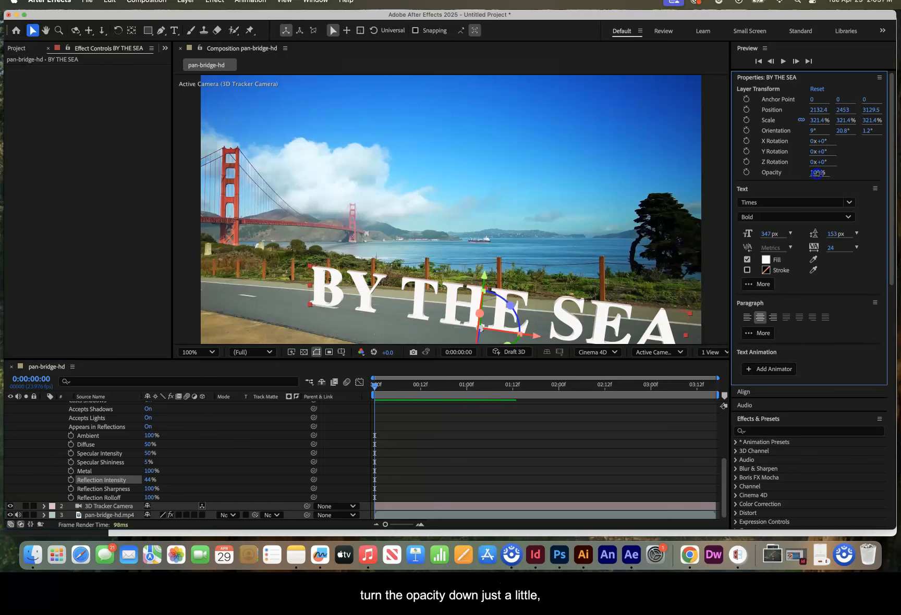
left_click_drag(810, 174, 800, 175)
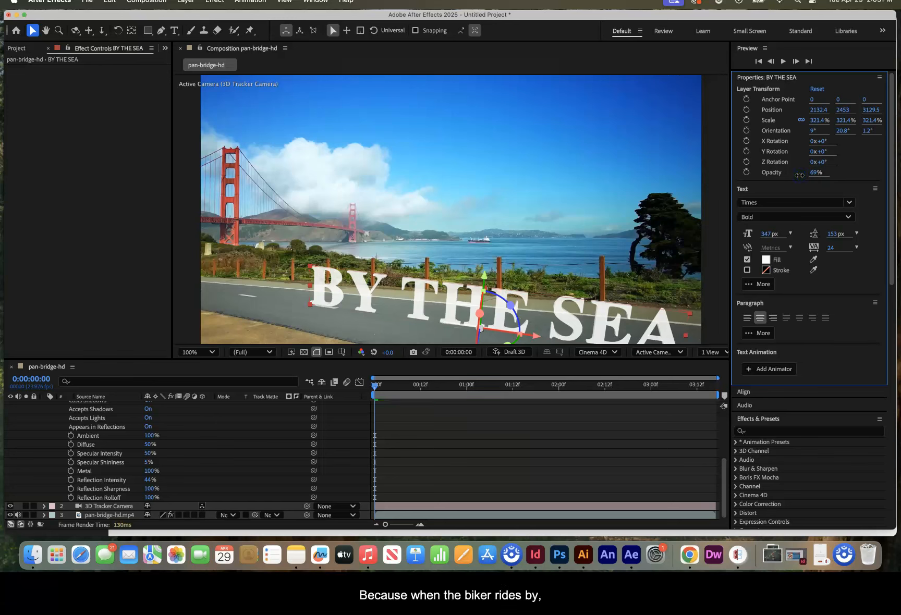
mouse_move(375, 384)
left_mouse_down()
mouse_move(531, 394)
mouse_move(366, 384)
left_mouse_up()
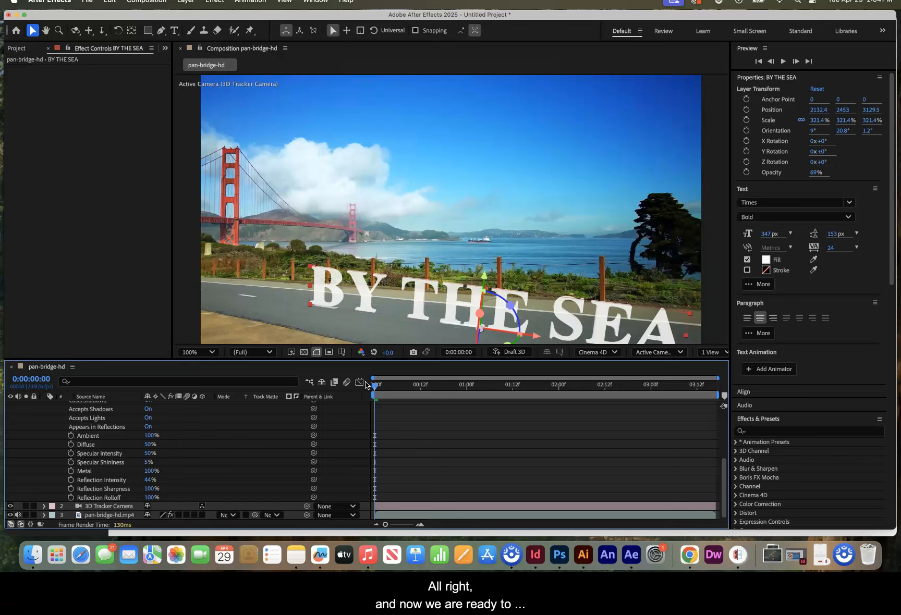
- Collapse the text layer's Geometry Options and Material Options
scroll(45, 459, "up", 5)
left_click(52, 432)
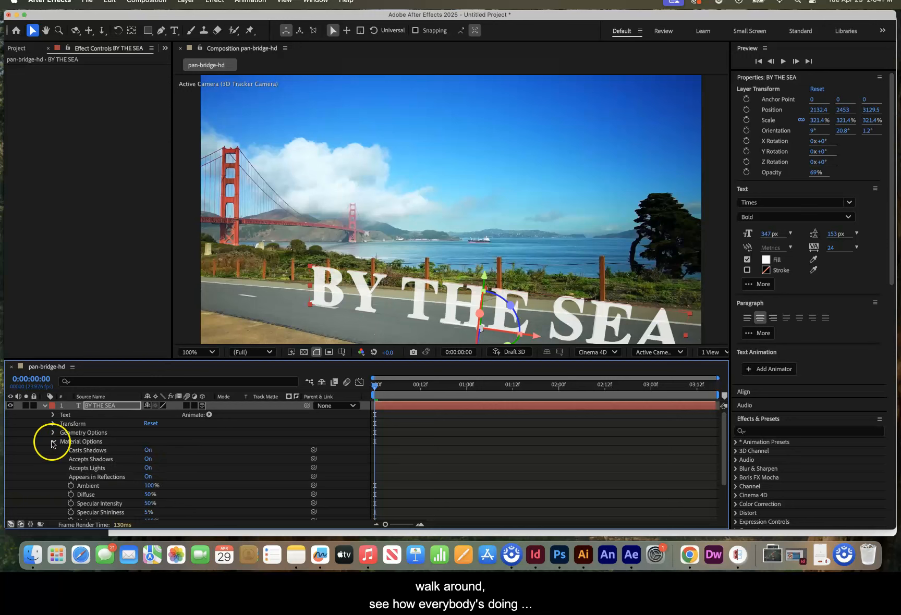
left_click(52, 441)
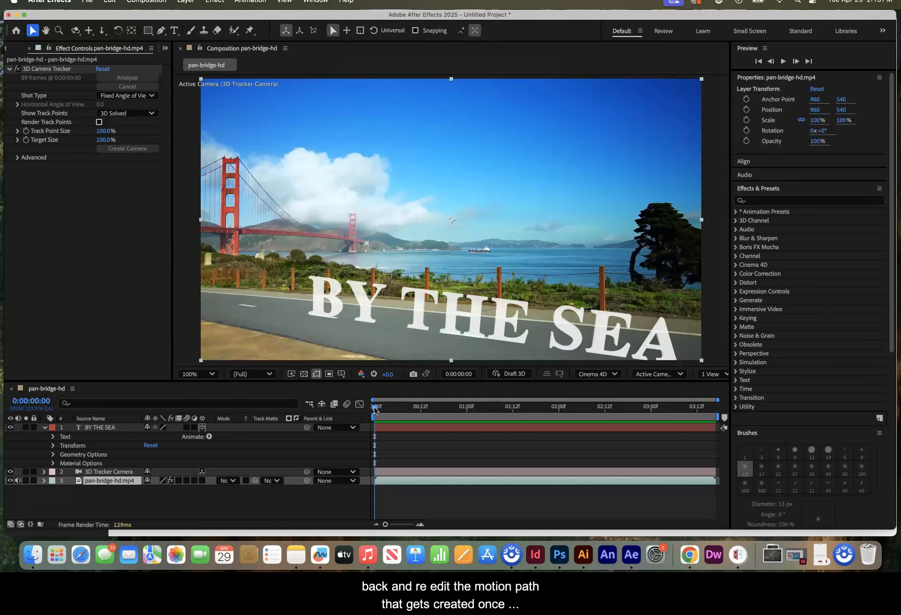
left_click(376, 408)
mouse_move(375, 410)
left_mouse_down()
mouse_move(557, 406)
mouse_move(375, 403)
mouse_move(568, 404)
mouse_move(416, 407)
mouse_move(374, 395)
left_mouse_up()
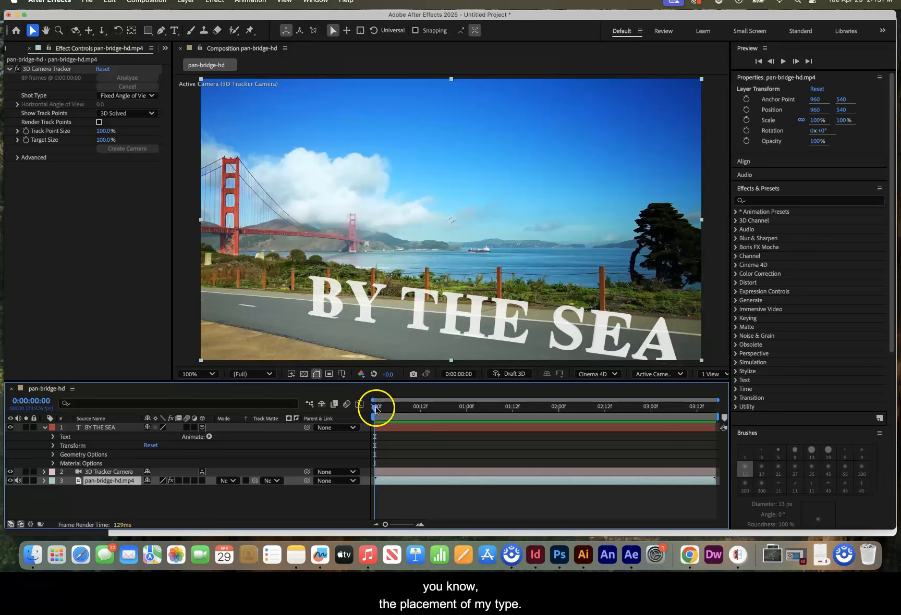
- Start Position and Orientation keyframes for the BY THE SEA text layer at 0:00:01:05
left_click_drag(376, 410, 486, 408)
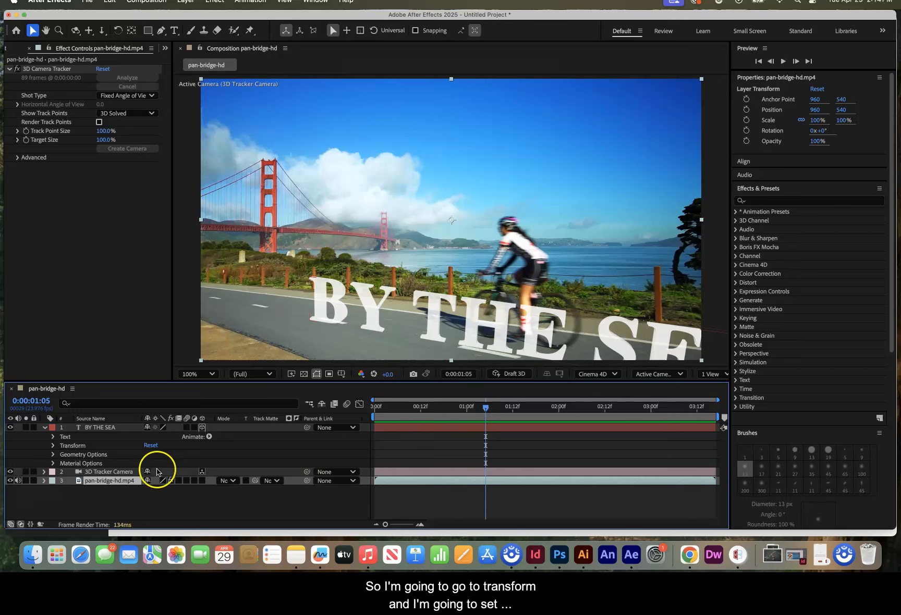
left_click(53, 446)
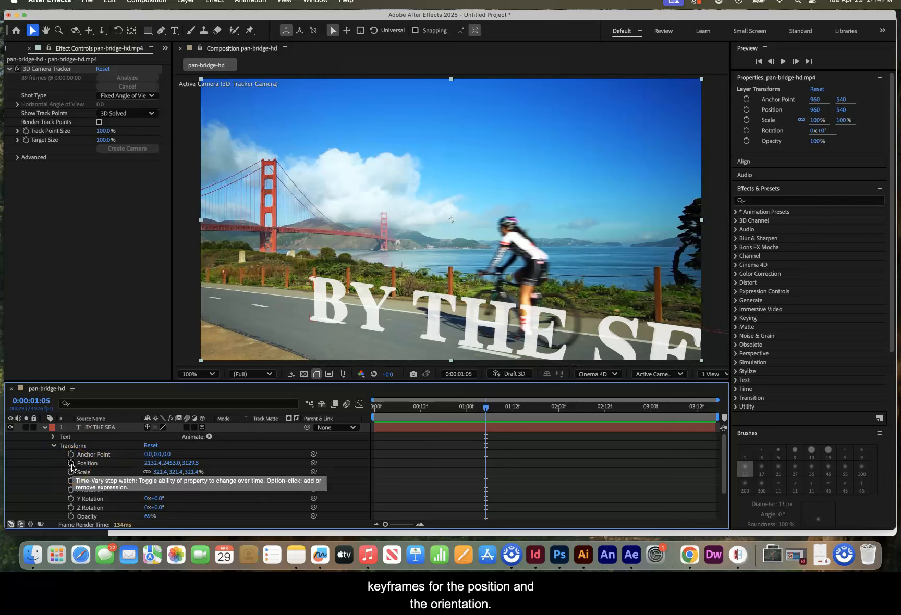
left_click(71, 464)
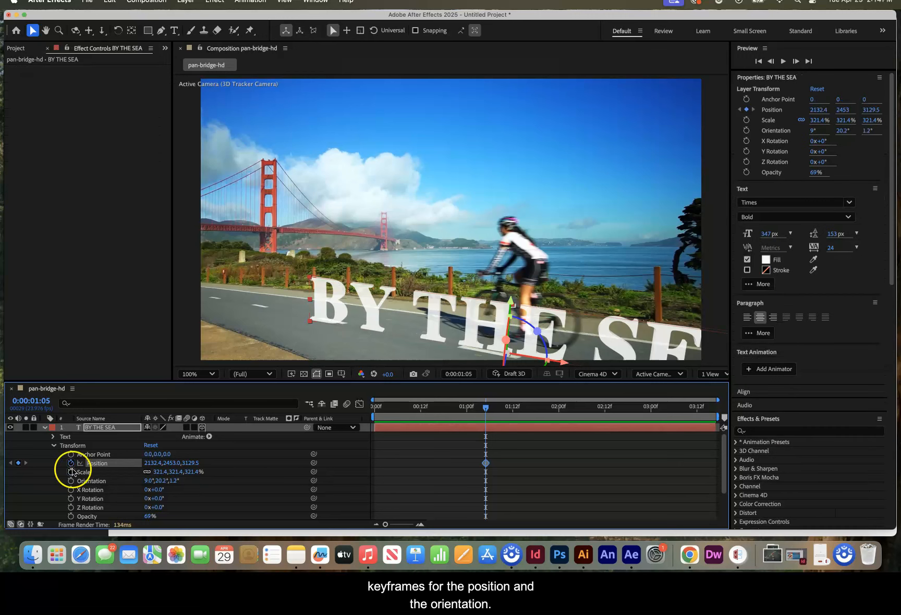
left_click(71, 480)
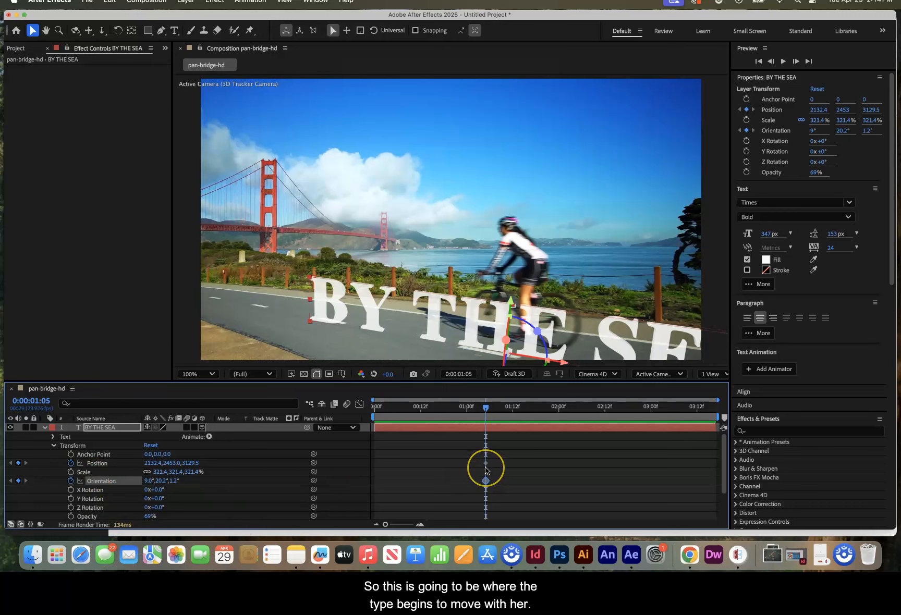
- At 0:00:02:17, move the text along its X and Z axes down the road toward the cyclist, to position -3581.7, 1838, 6156.2
left_click_drag(486, 409, 624, 416)
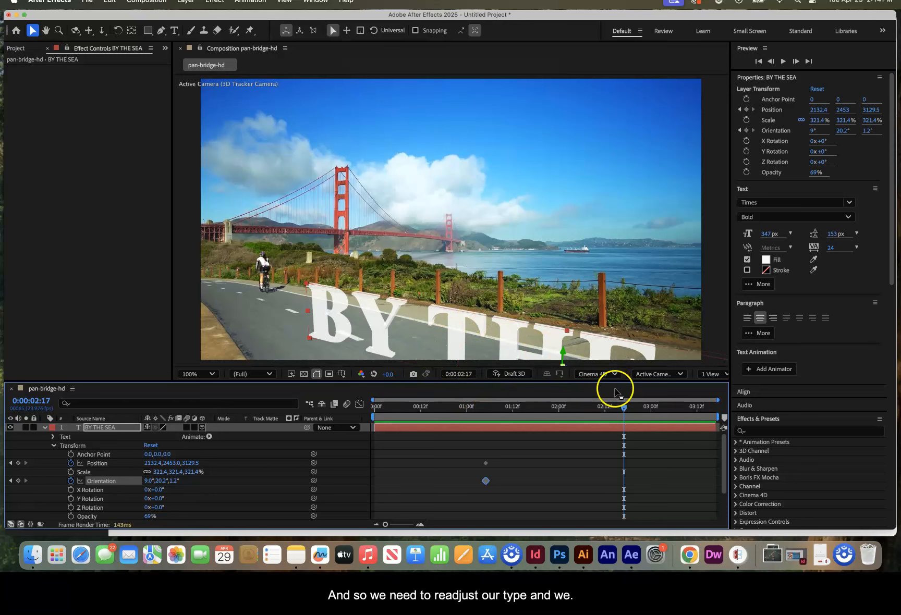
left_click_drag(599, 390, 603, 463)
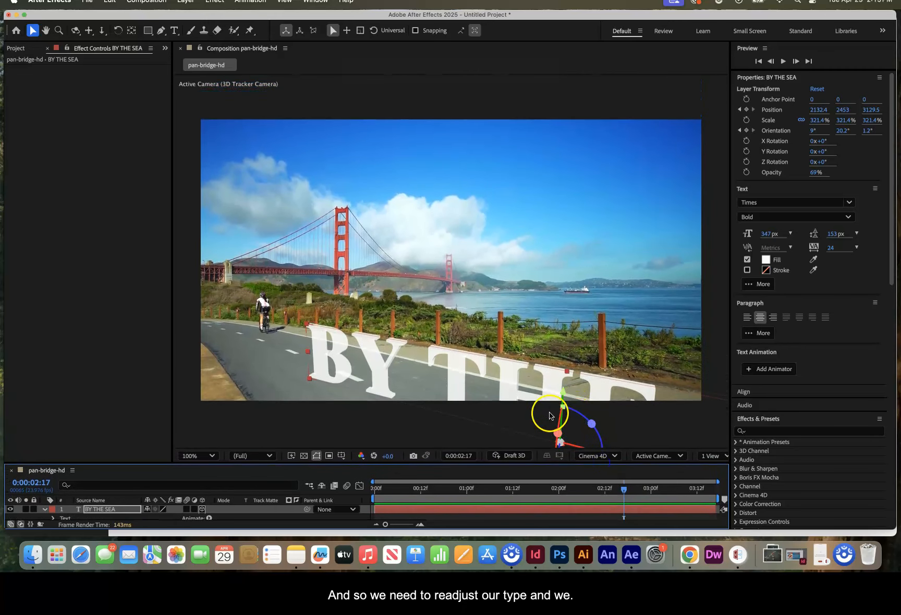
key("comma")
key("comma")
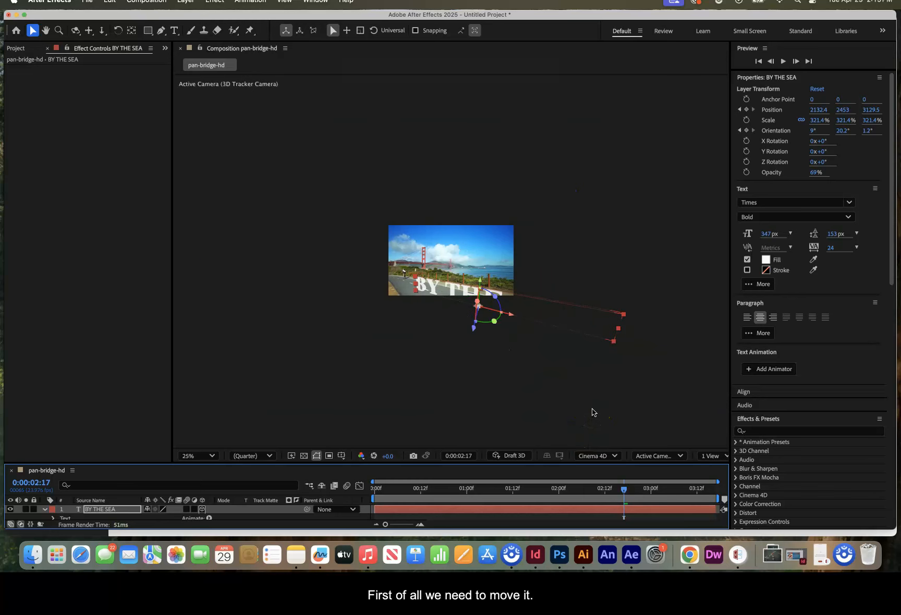
key("period")
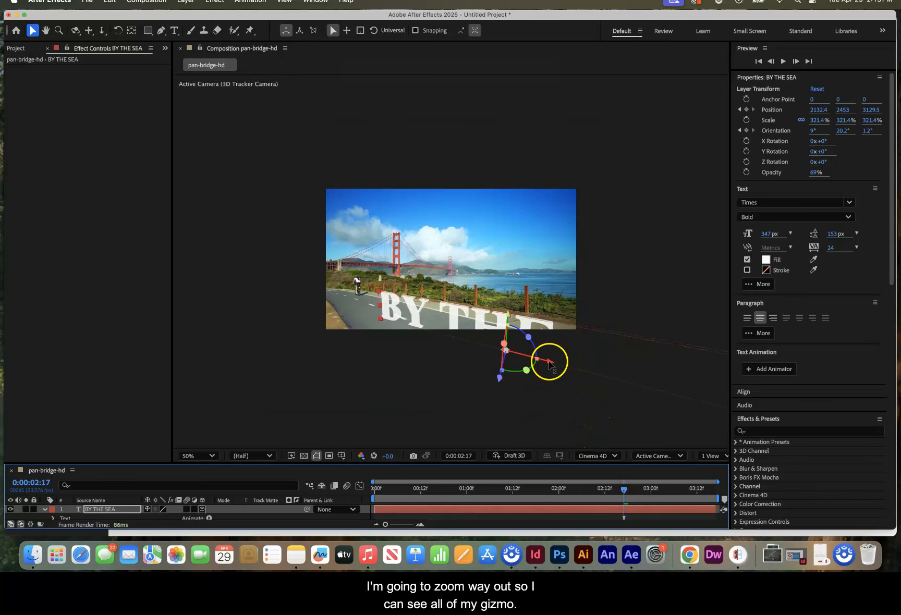
left_click_drag(550, 364, 344, 227)
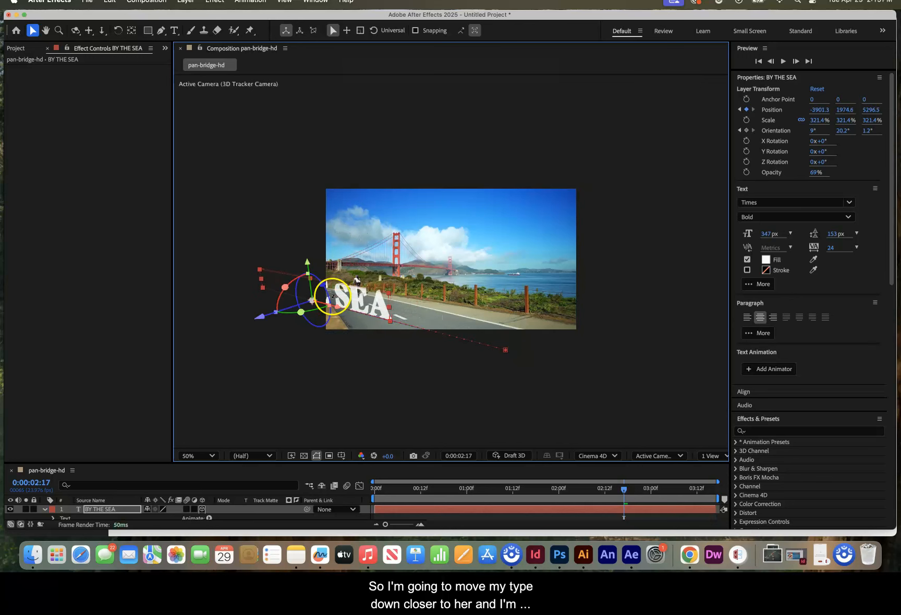
left_click_drag(263, 318, 291, 301)
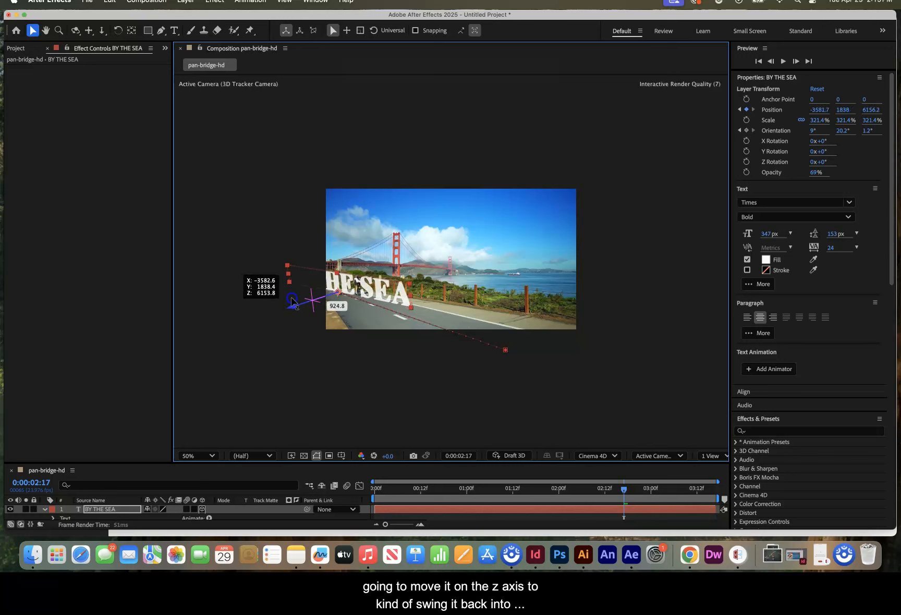
left_click_drag(292, 301, 293, 300)
left_click(506, 352)
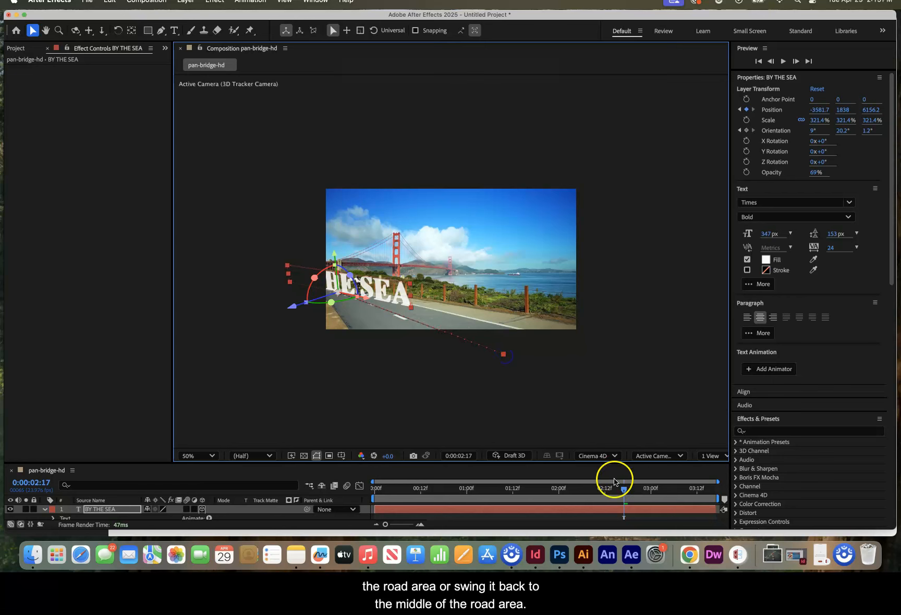
- At the 0:00:02:17 position keyframe, rotate the text to orientation 8.9°, 26.3°, 1.2° so it follows the road's angle
mouse_move(623, 488)
left_mouse_down()
mouse_move(399, 485)
mouse_move(531, 460)
mouse_move(631, 475)
left_mouse_up()
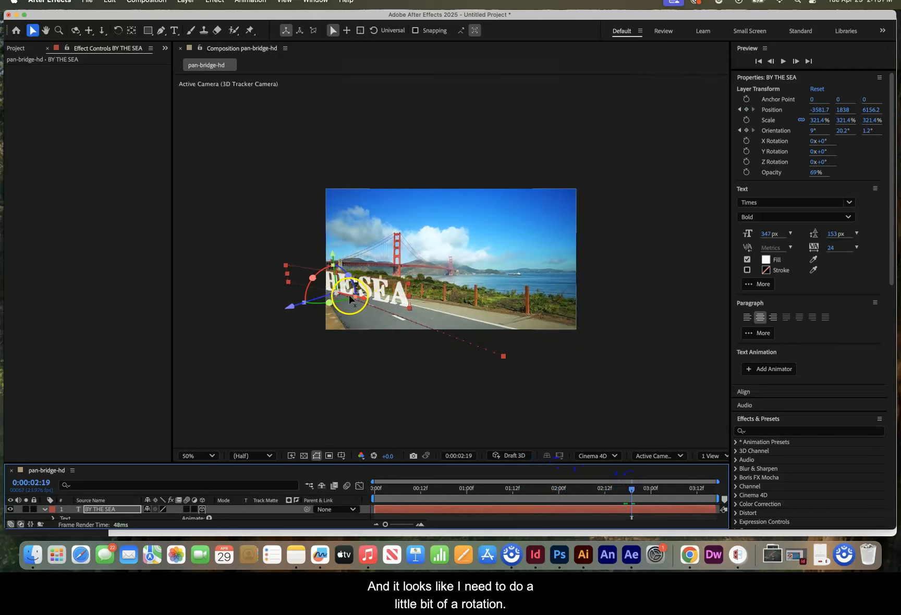
key("comma")
key("comma")
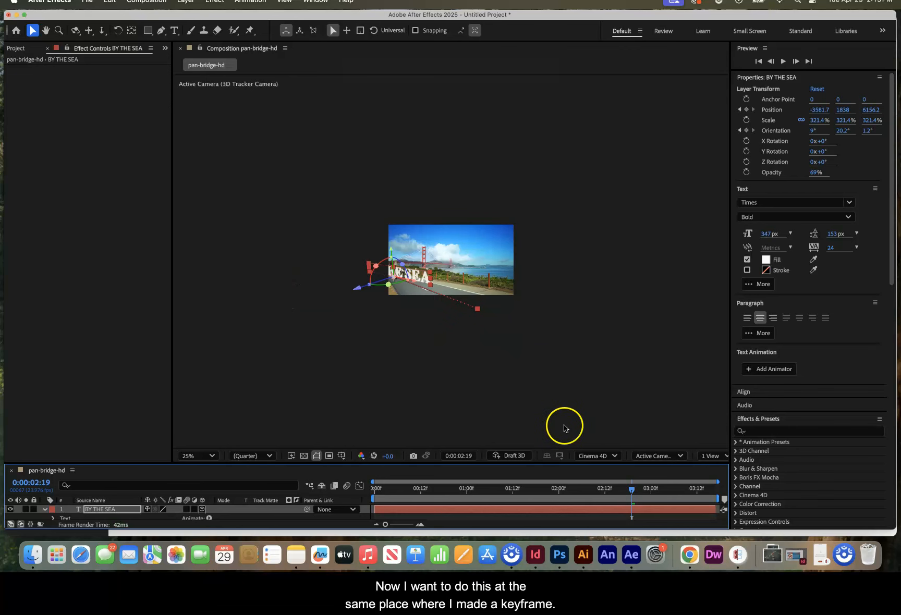
left_click_drag(613, 462, 625, 387)
mouse_move(622, 442)
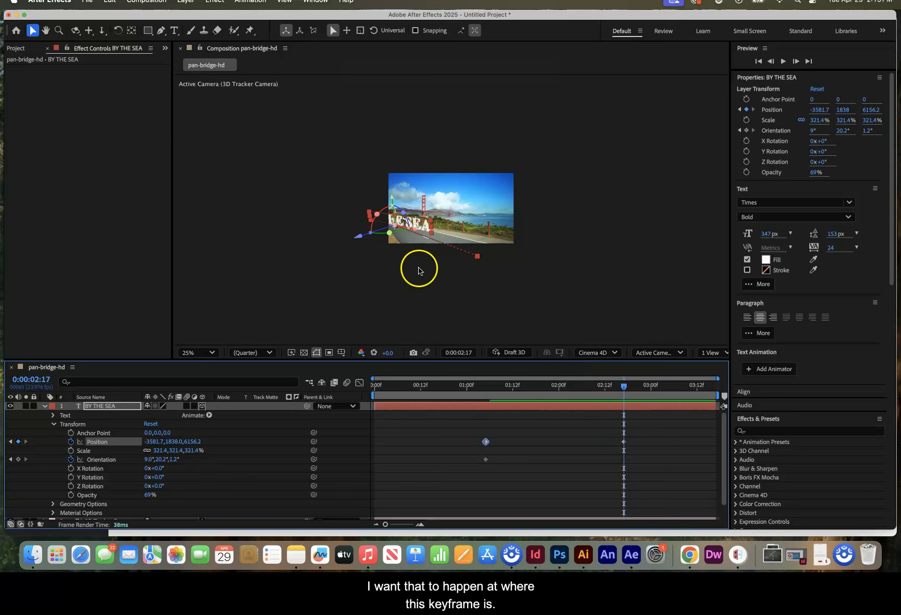
scroll(413, 268, "up", 6)
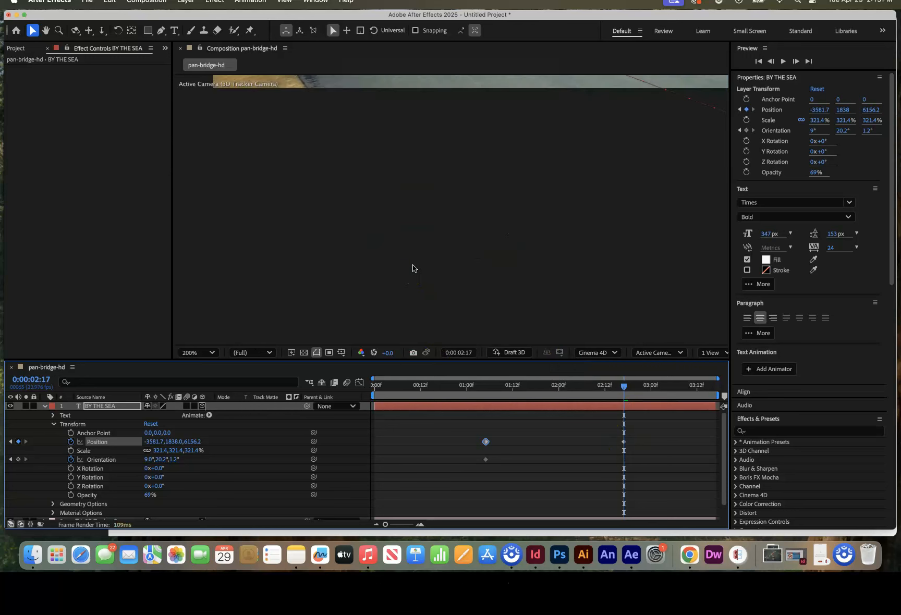
left_click(46, 30)
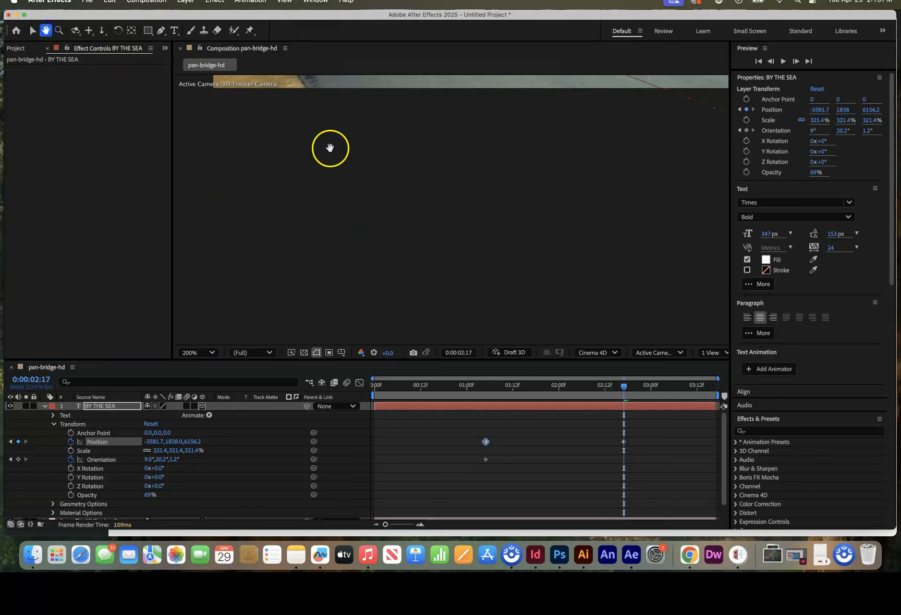
left_click_drag(424, 218, 461, 343)
left_click_drag(460, 286, 454, 376)
left_click_drag(450, 321, 524, 352)
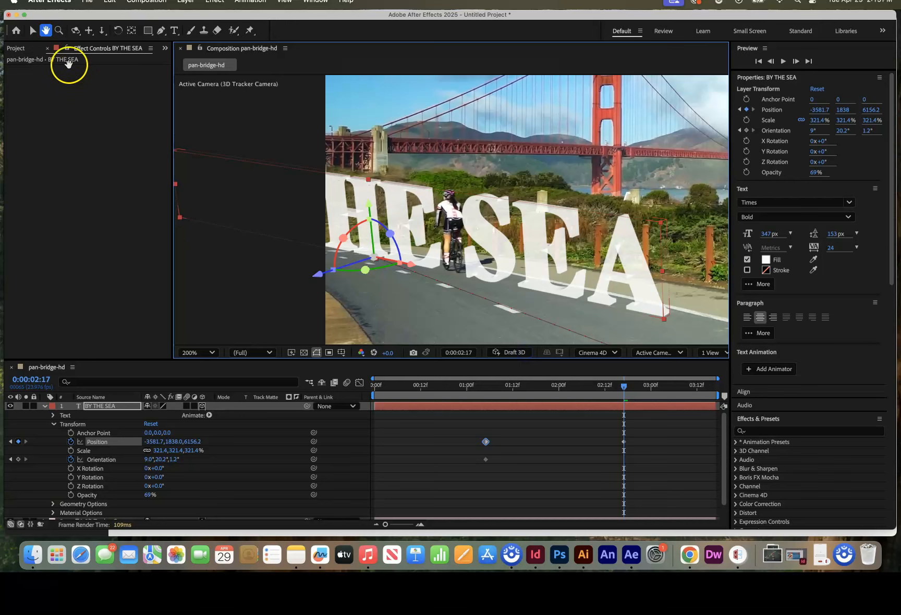
left_click(32, 30)
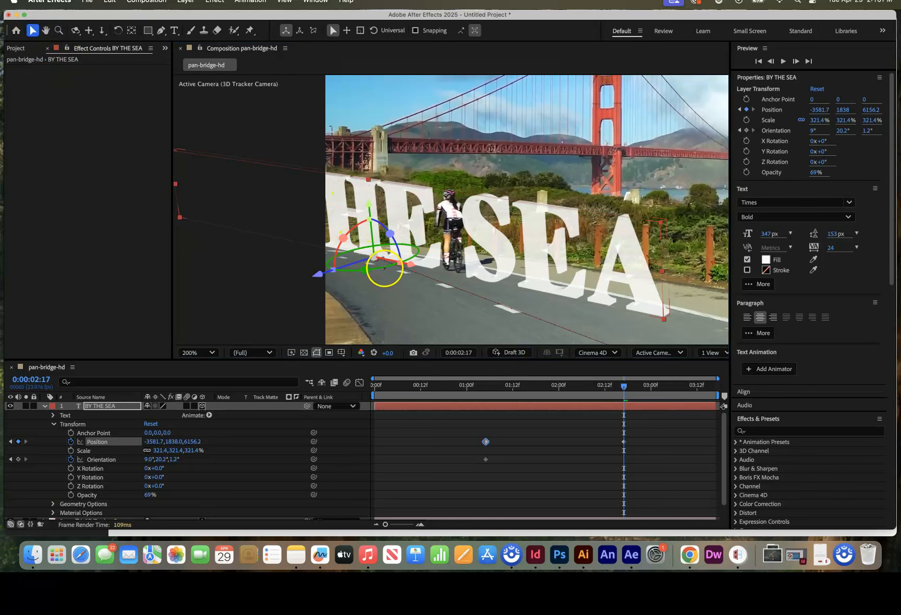
left_click_drag(390, 266, 386, 267)
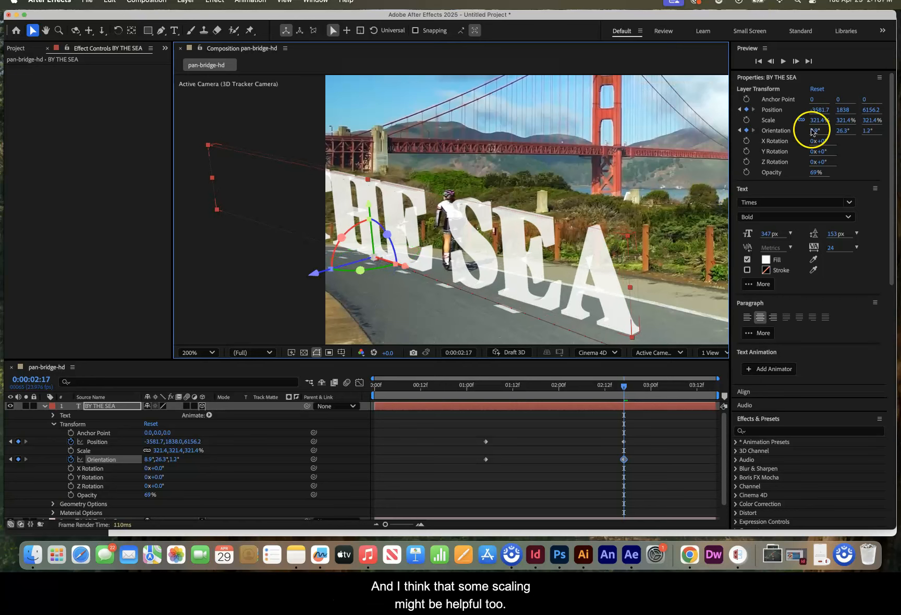
- Preview the text's movement from the start of the composition with the whole frame in view
left_click_drag(622, 386, 375, 385)
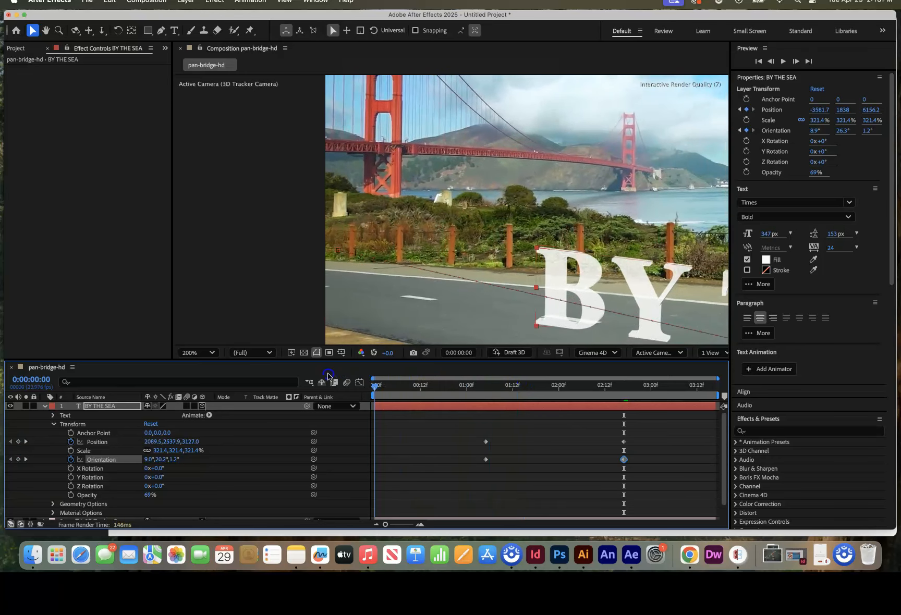
scroll(408, 241, "down", 3)
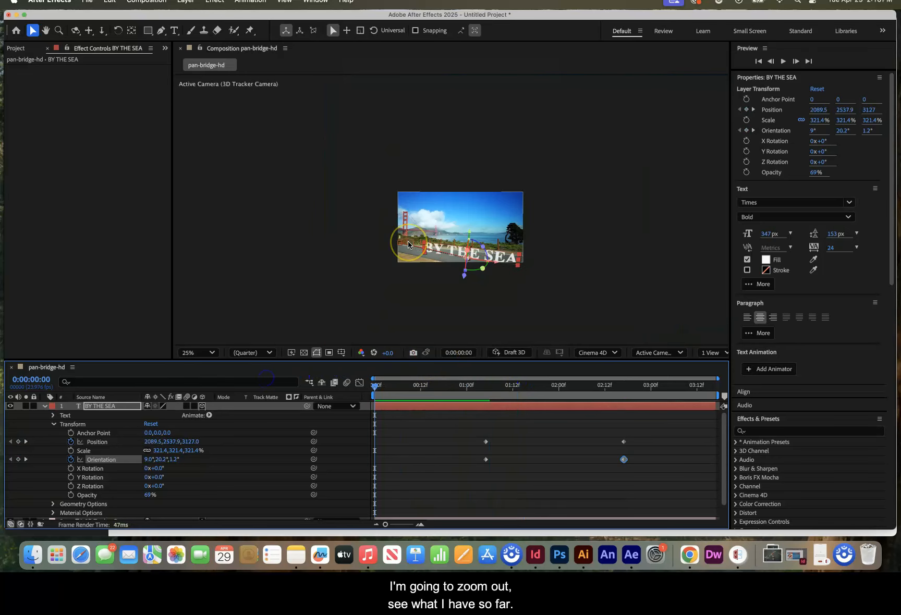
left_click(322, 277)
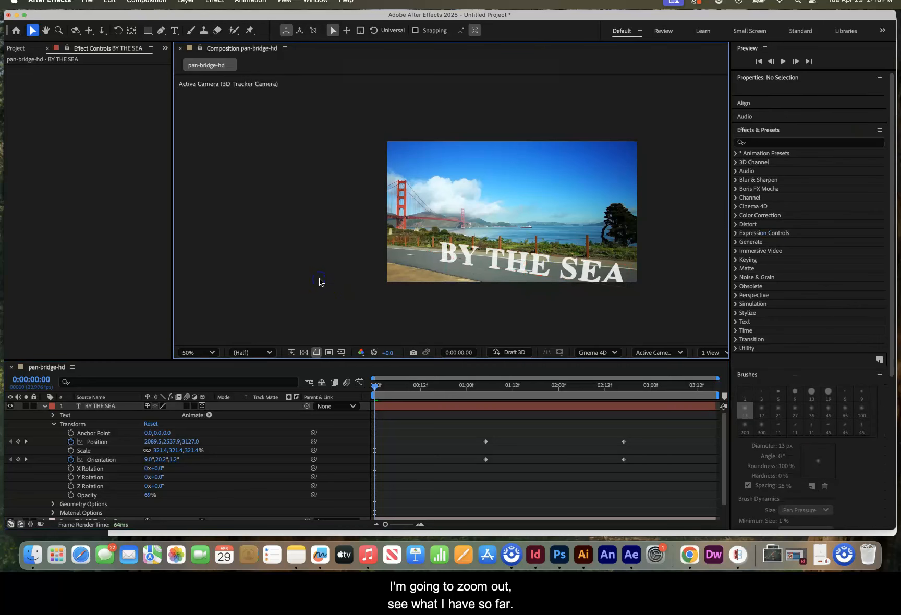
key("space")
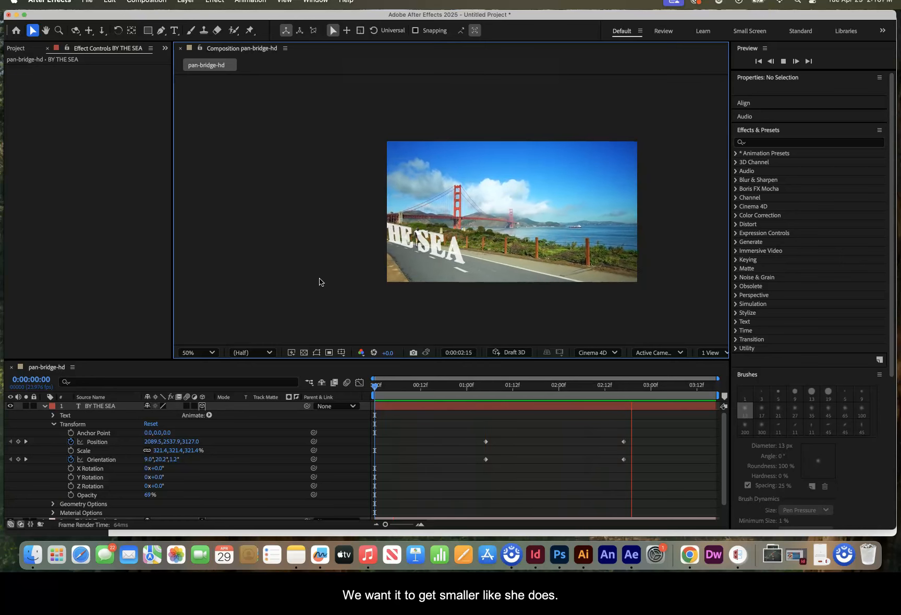
left_click(402, 412)
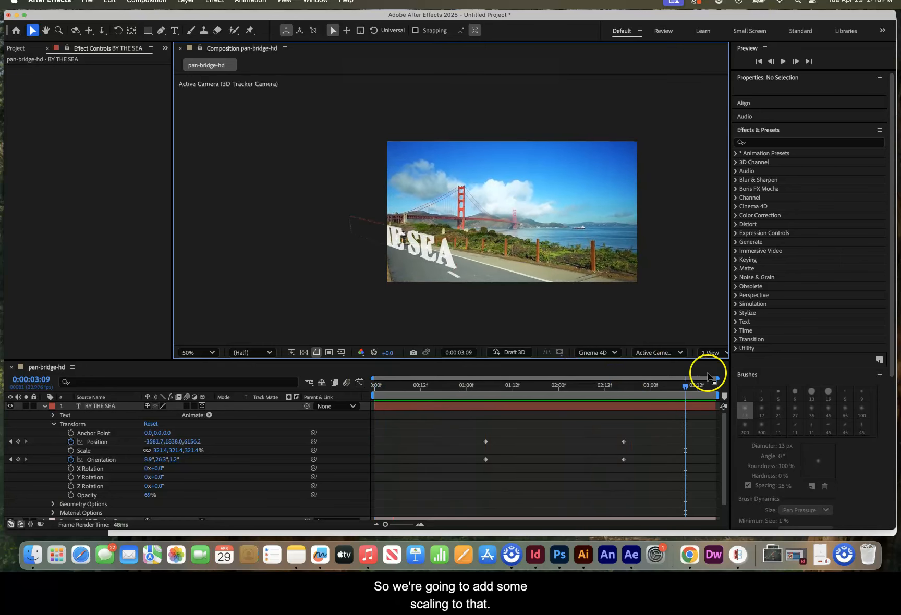
- Start Scale keyframes for the text at 0:00:01:17 and scale it down to 121.4% at 0:00:02:17
left_click(685, 388)
left_click_drag(686, 388, 570, 386)
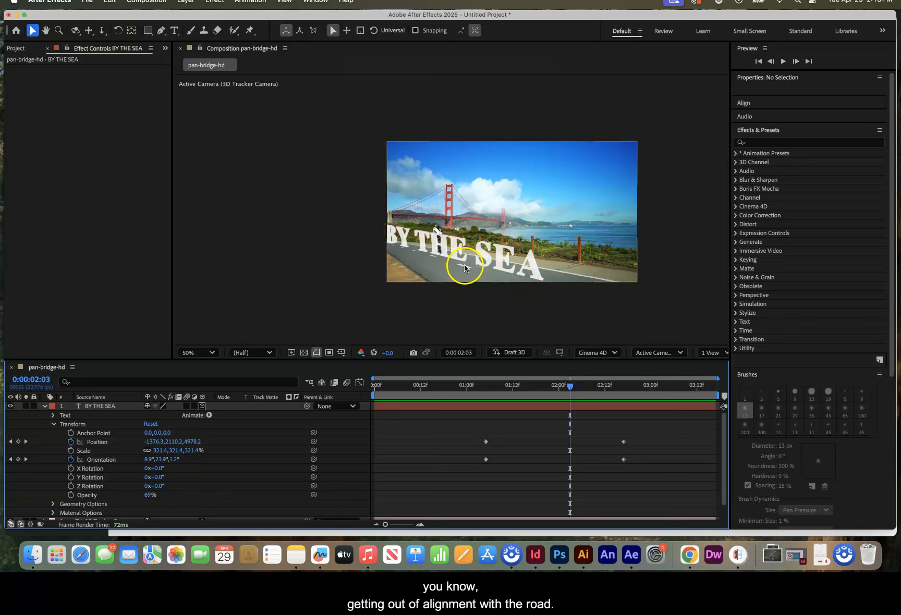
left_click_drag(571, 385, 533, 390)
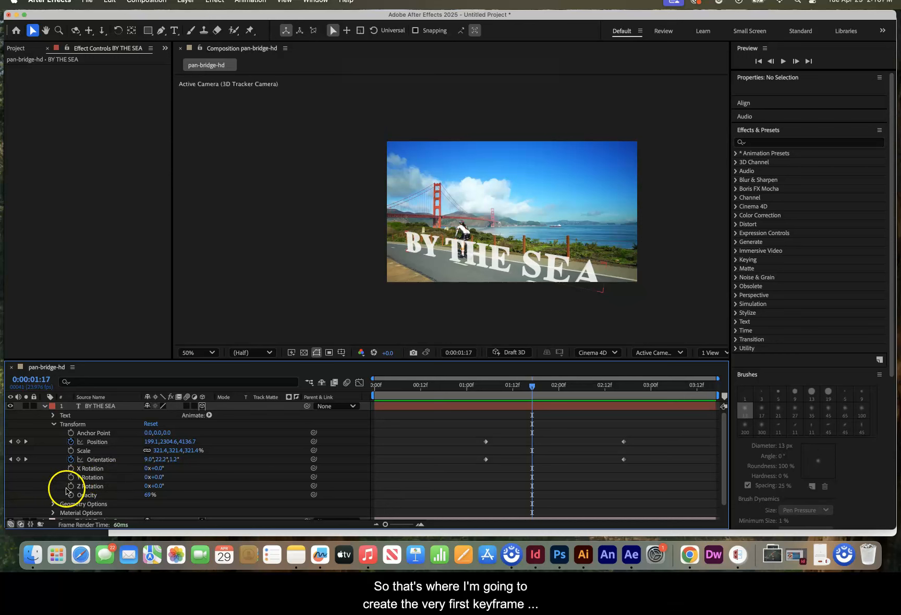
left_click(71, 451)
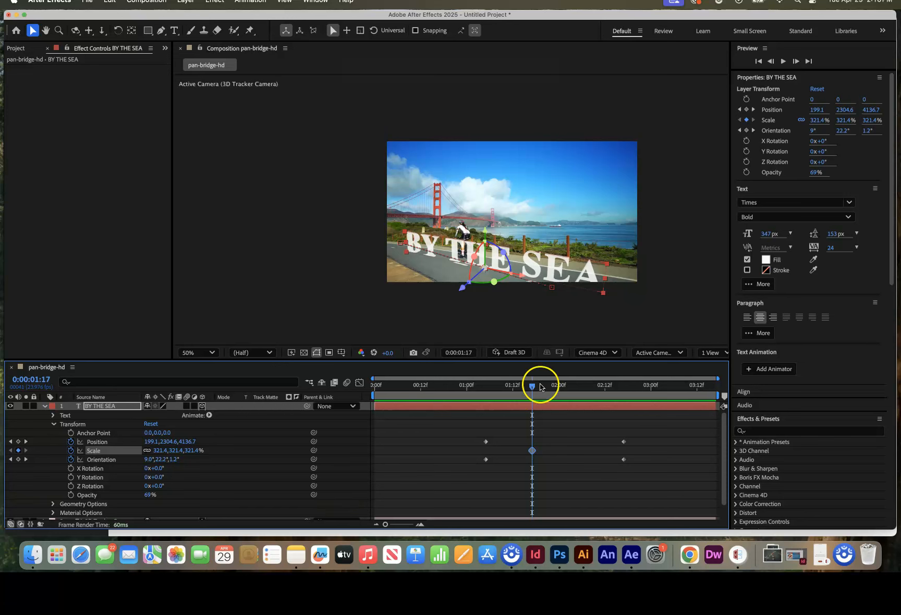
left_click_drag(532, 389, 622, 395)
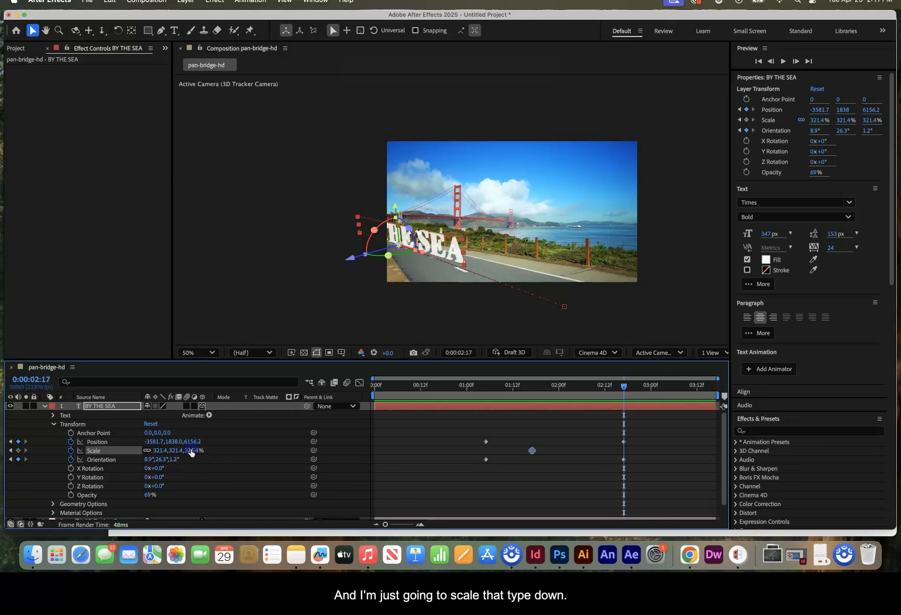
left_click_drag(190, 450, 117, 443)
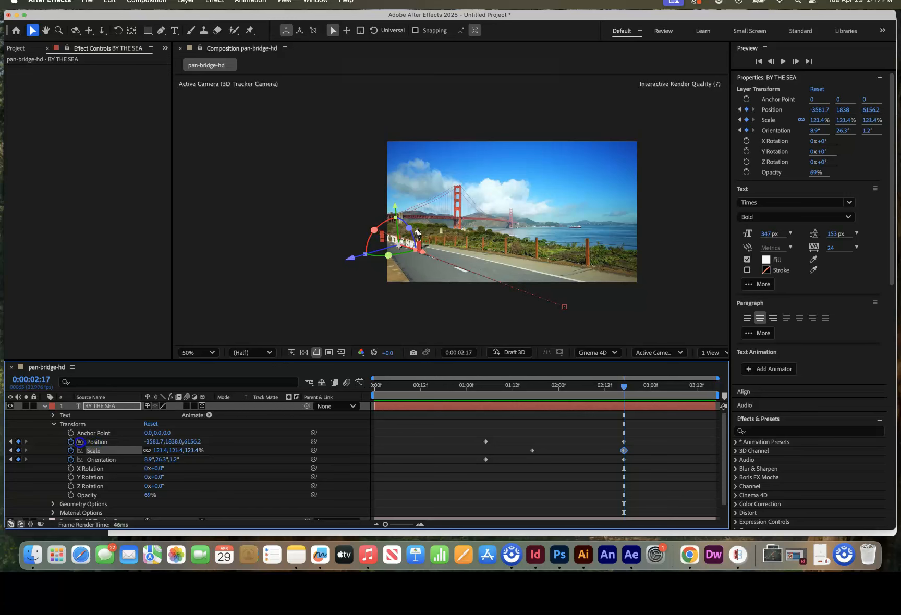
- Preview the text's scaling and movement along the road from 0:00:00:12
left_click_drag(624, 388, 420, 410)
key("space")
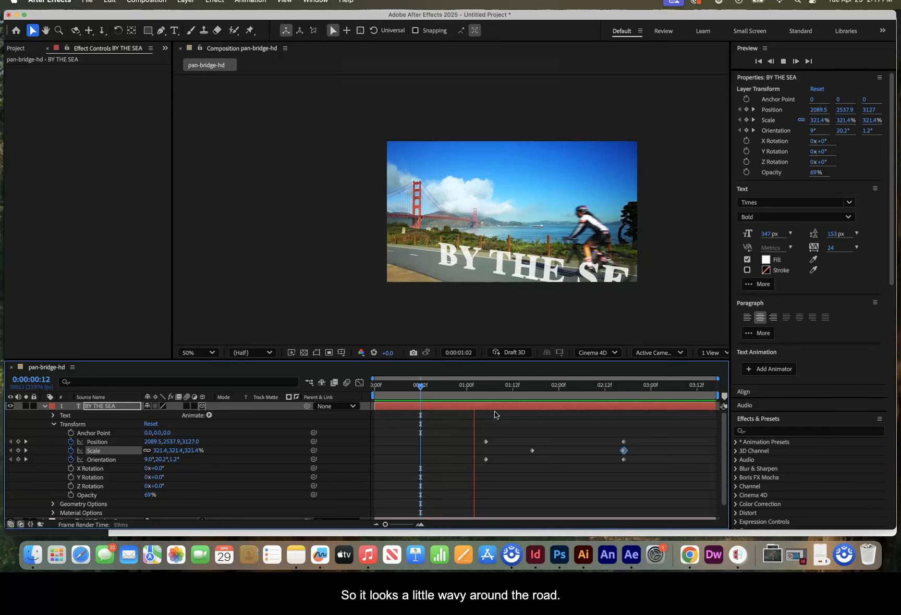
key("space")
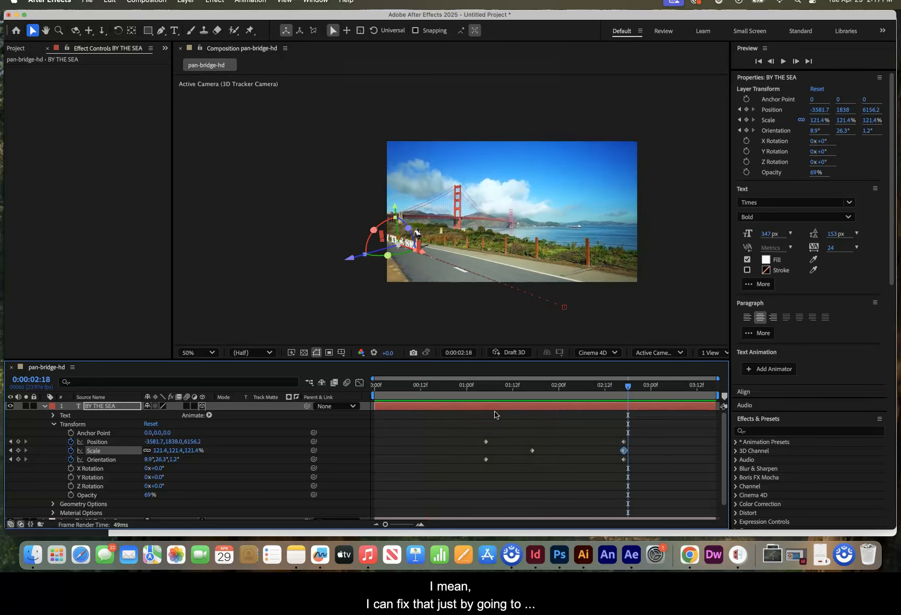
- At 0:00:01:17, nudge the text along its Z axis to position 163.6, 2318.2, 4051, and preview the animation from 0:00:00:23
left_click_drag(628, 388, 532, 395)
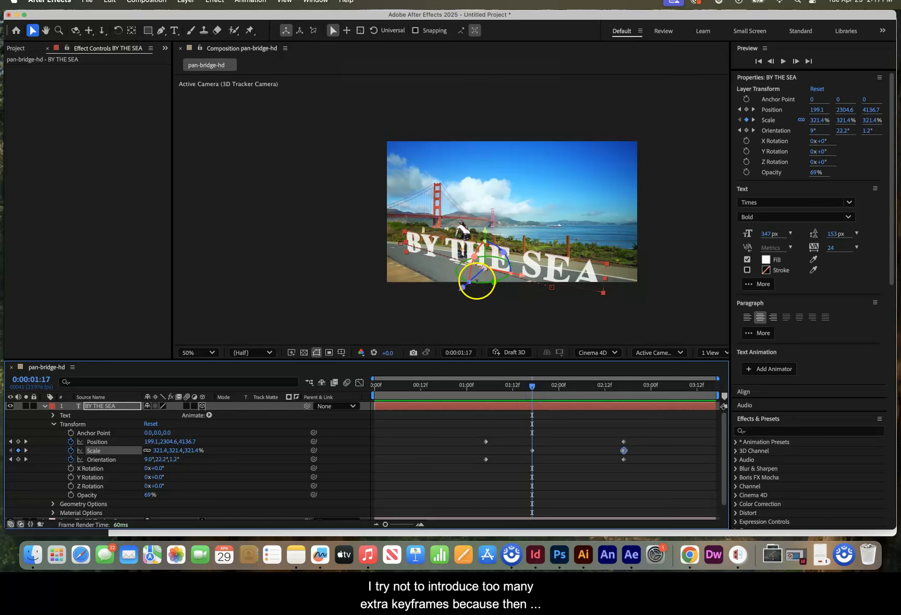
left_click_drag(477, 279, 477, 282)
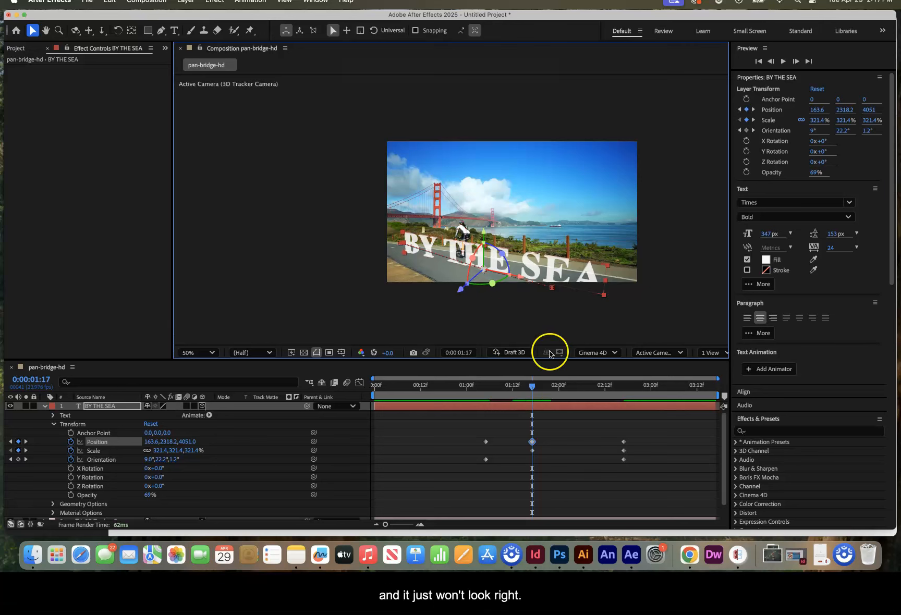
left_click_drag(531, 386, 484, 395)
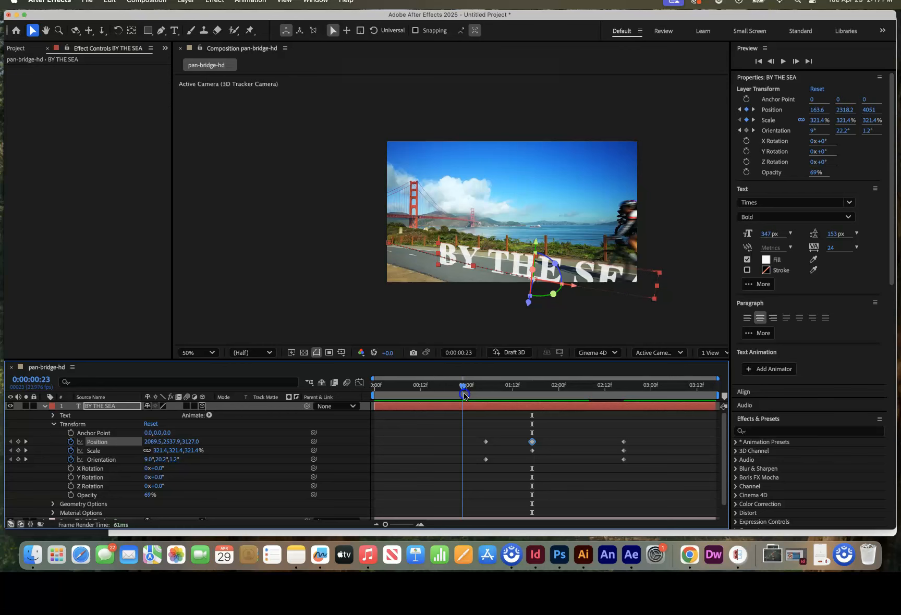
key("space")
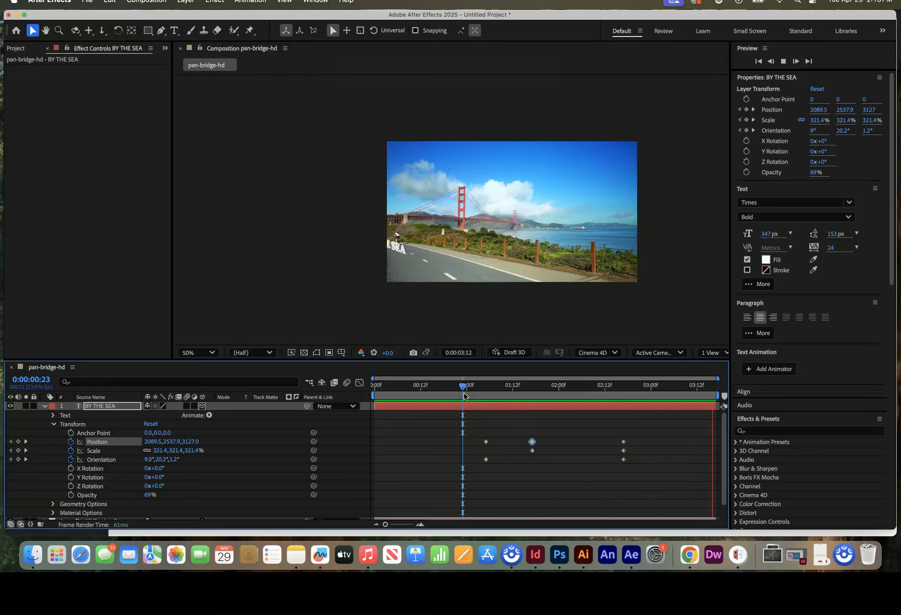
- Preview the text animation from the first frame, 0:00:00:00, to check its path along the road
left_click(458, 385)
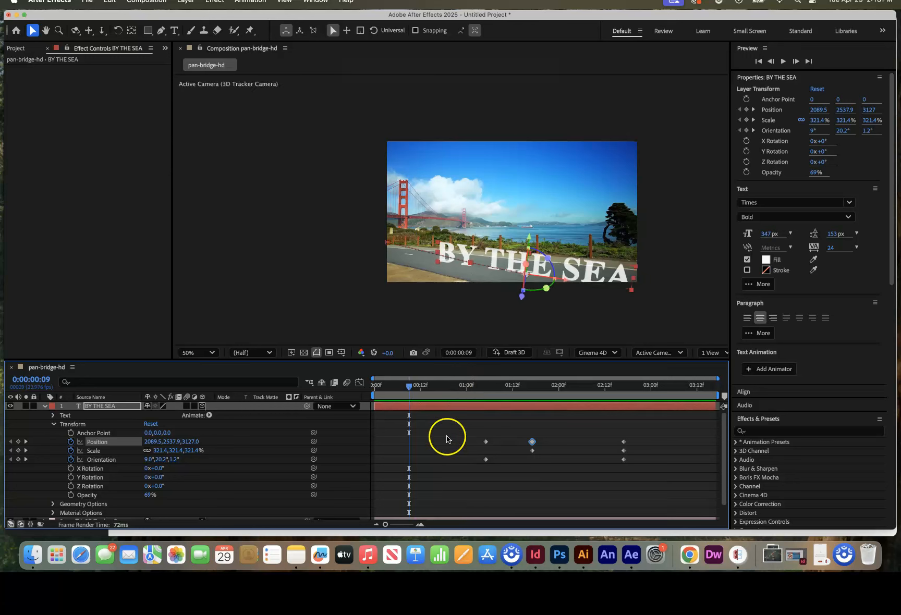
left_click_drag(409, 388, 381, 389)
key("space")
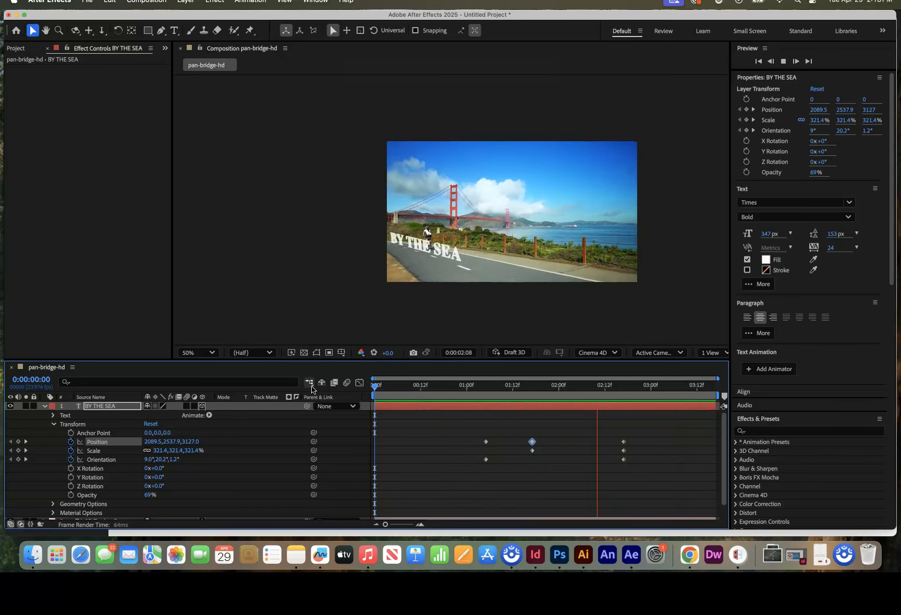
key("space")
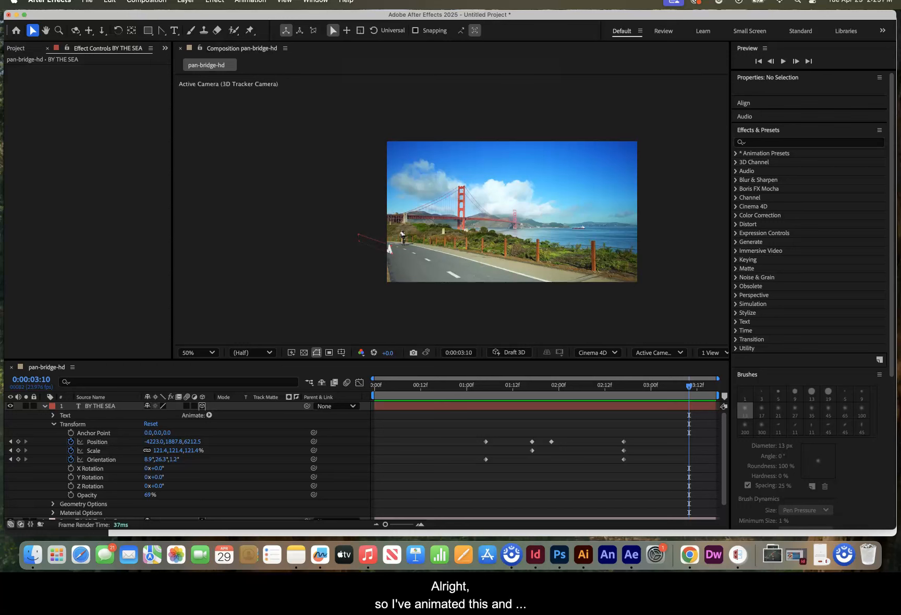
- Play back the refined text animation in the composition to review how the text leaves the frame
left_click(211, 317)
key("space")
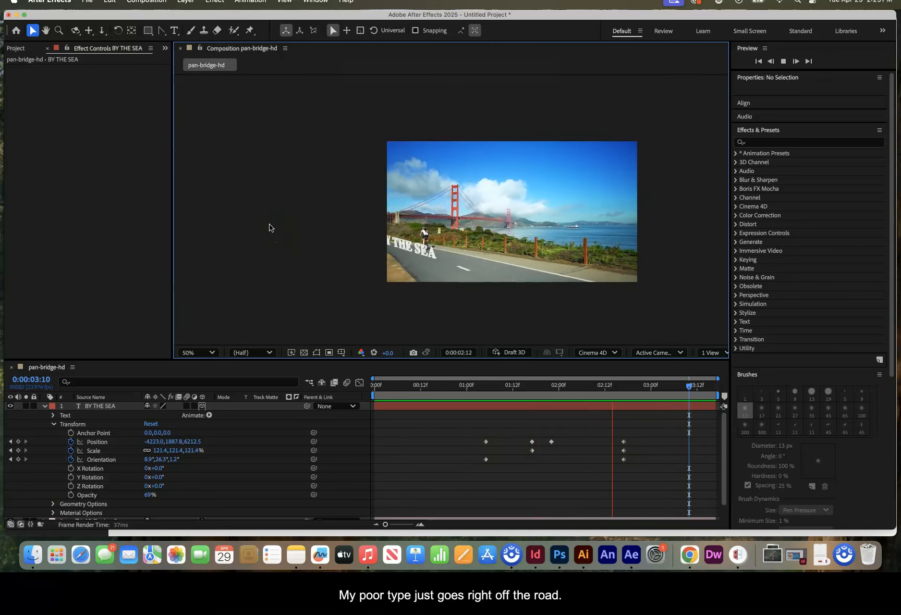
key("space")
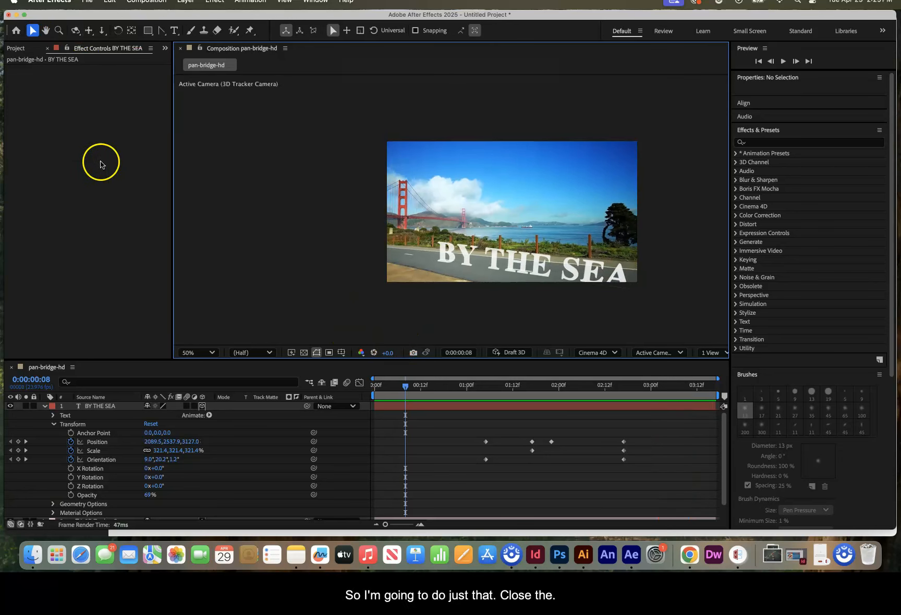
- Collapse the text layer's properties and import sea.wav from the Mini Movie Demonstration Files folder
left_click(45, 406)
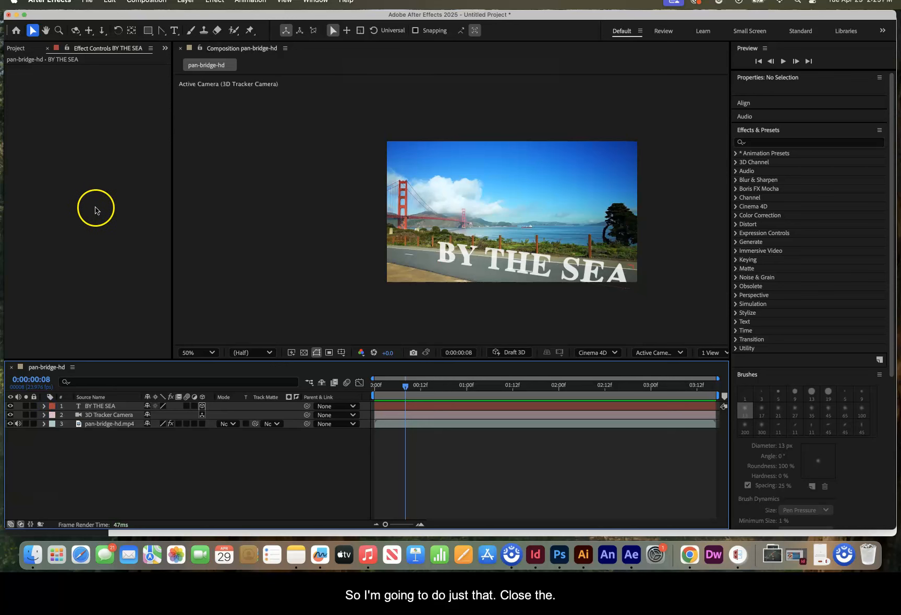
left_click(87, 2)
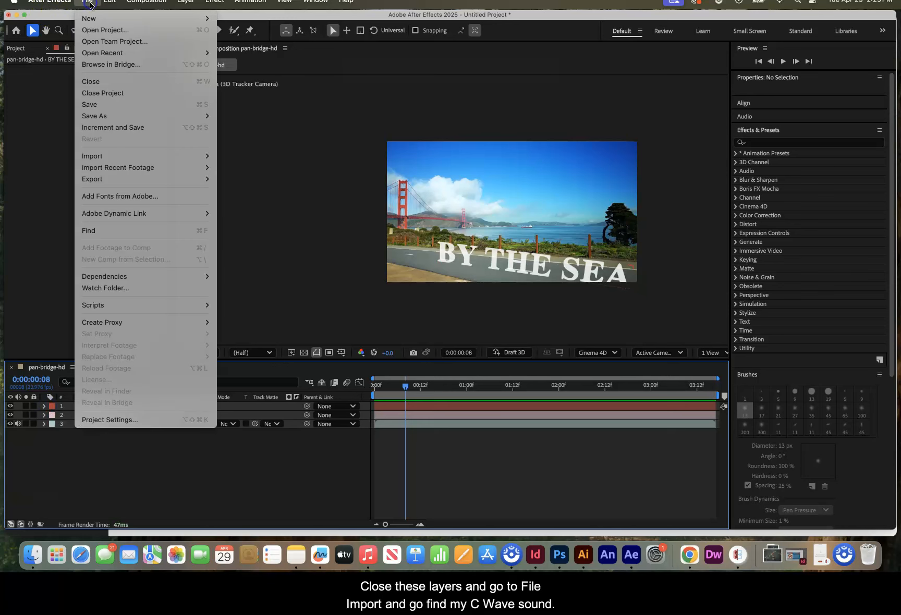
mouse_move(91, 155)
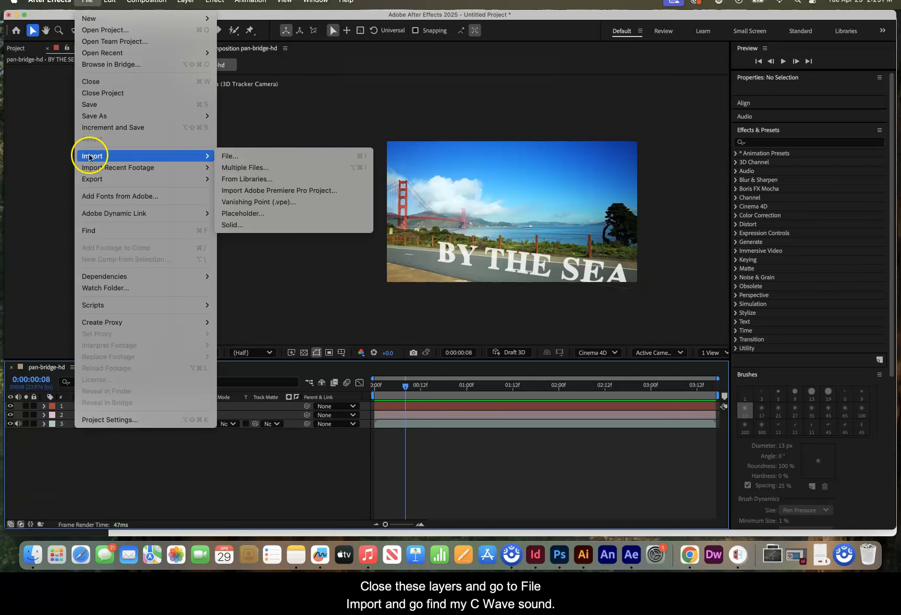
left_click(227, 160)
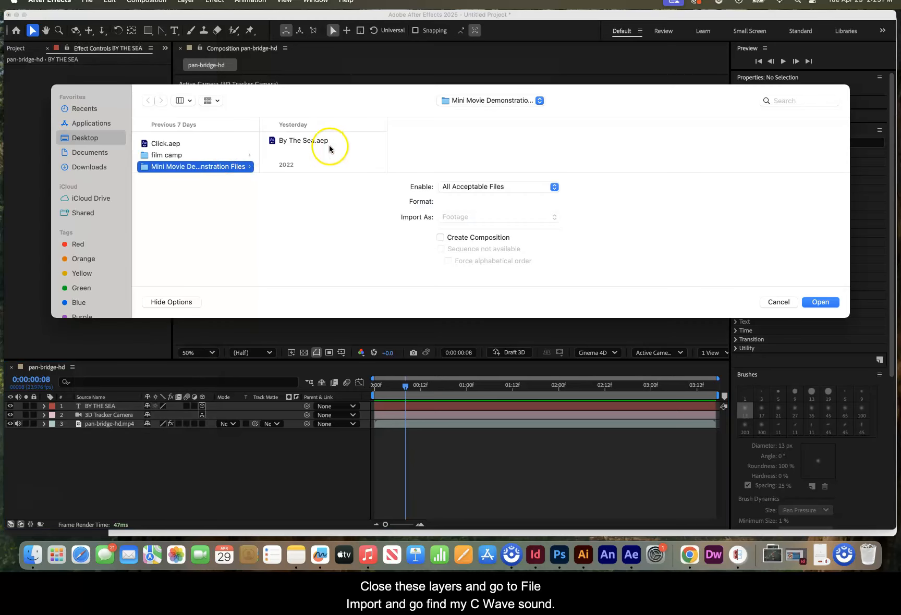
scroll(329, 149, "down", 3)
scroll(326, 147, "down", 5)
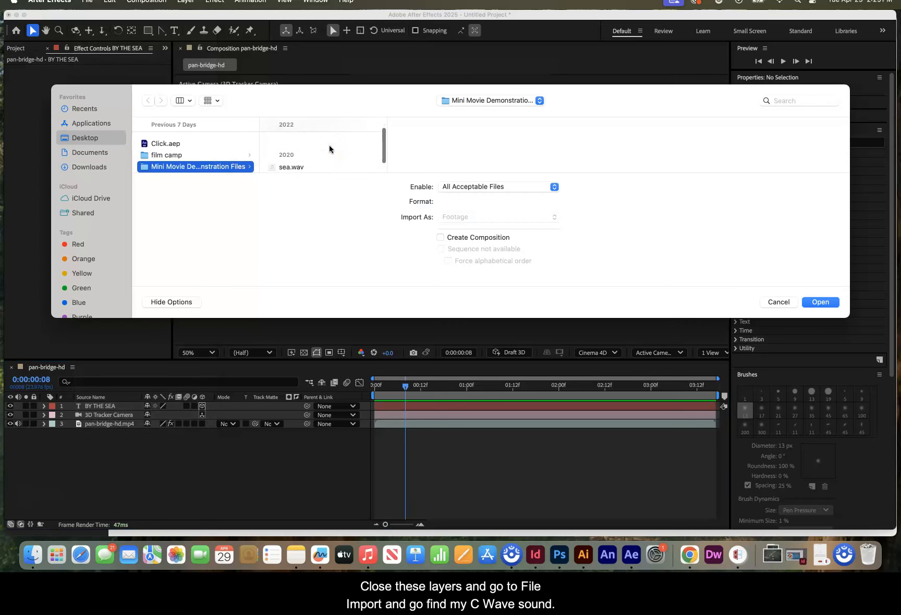
left_click(301, 137)
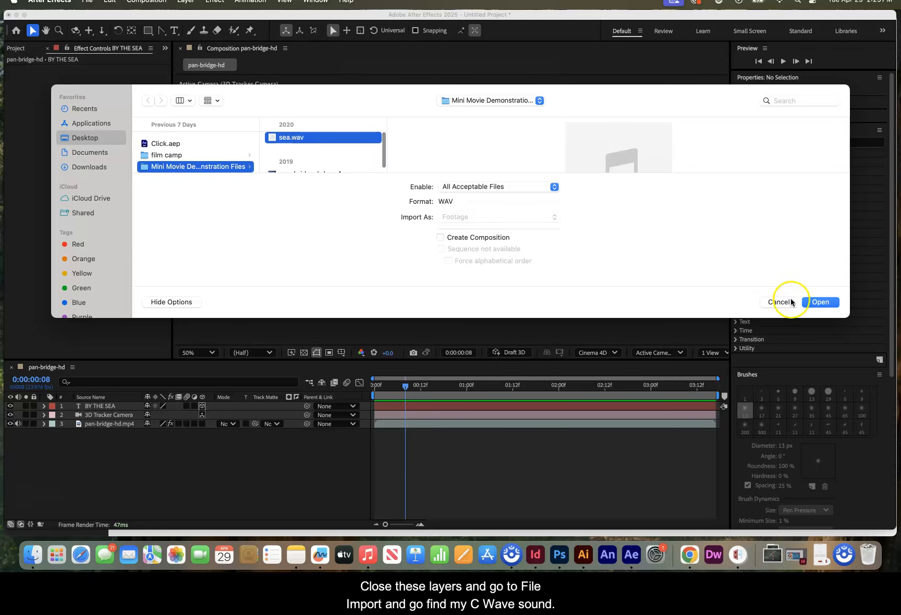
left_click(820, 302)
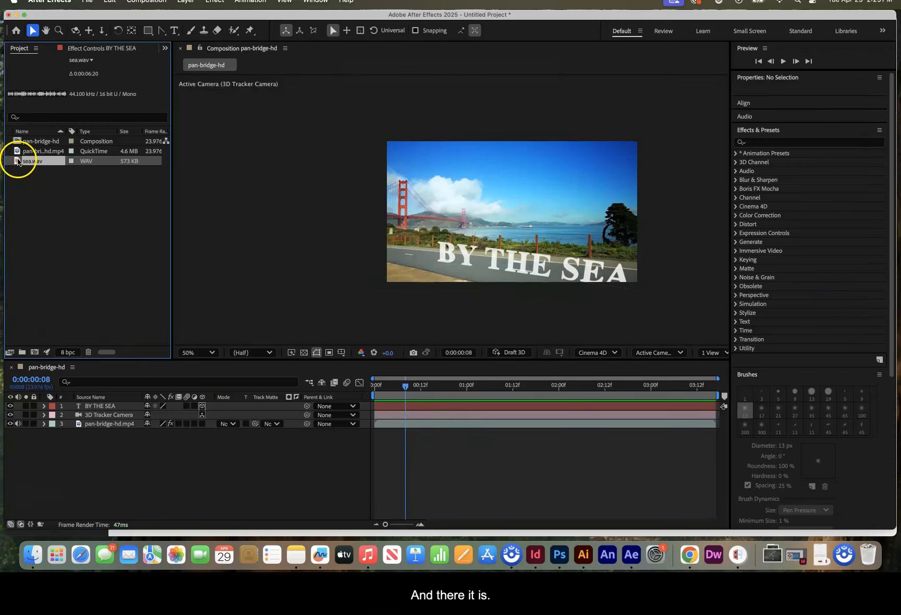
- Add sea.wav to the pan-bridge-hd composition as the bottom layer beneath the video and preview the animation with sound
left_click_drag(17, 162, 105, 435)
left_click(216, 370)
key("space")
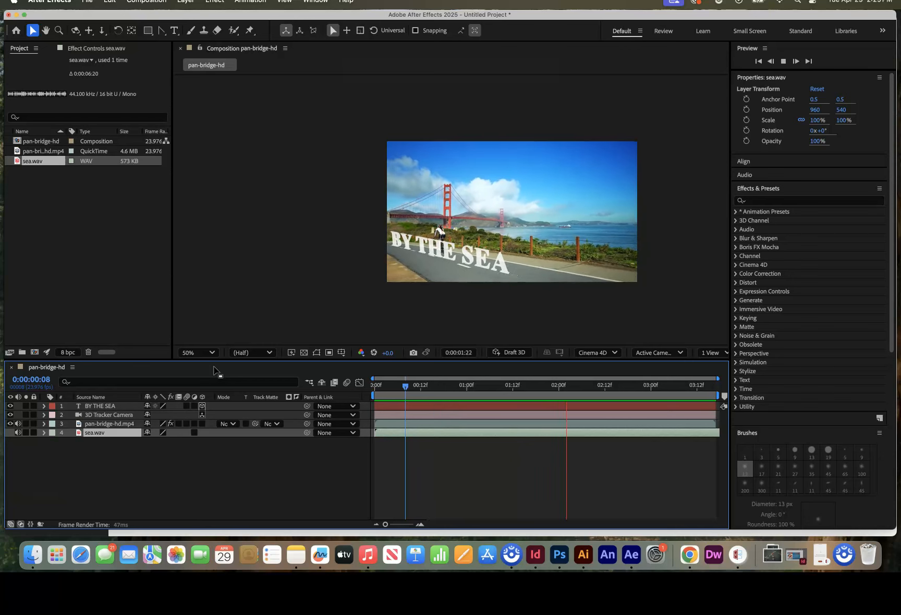
key("space")
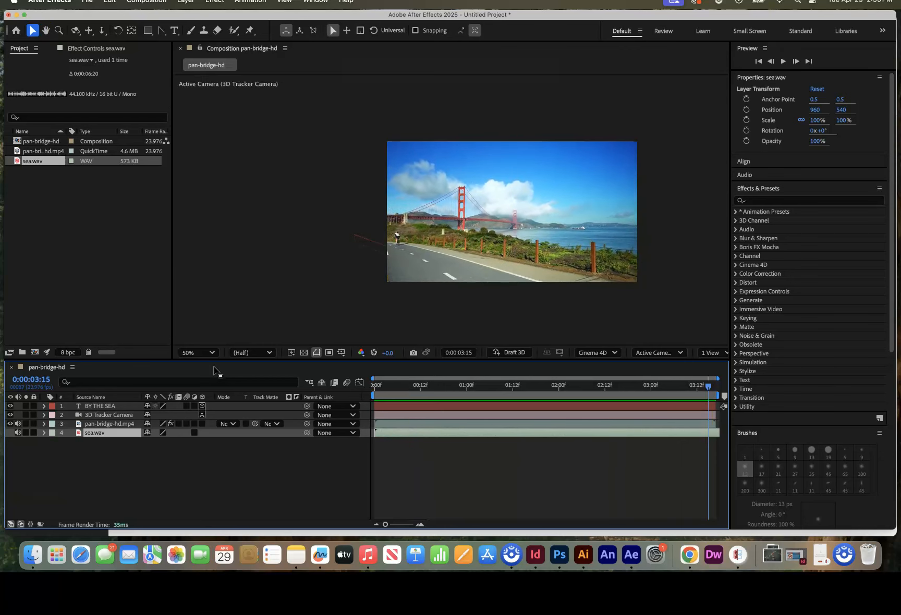